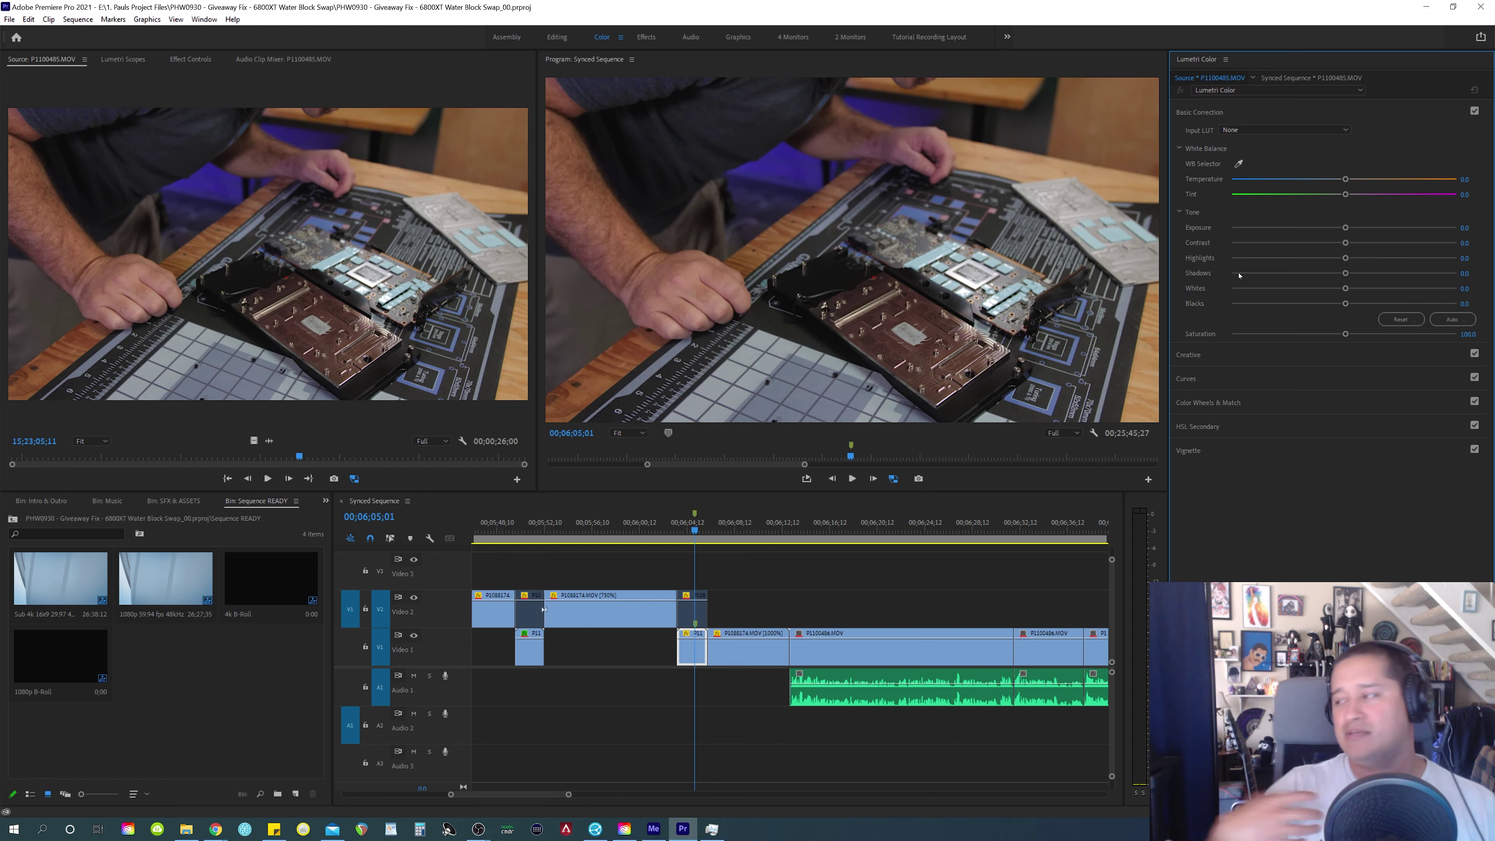
Step: Open the effects library and look through the Color Correction group of the video effects
{"action": "key", "text": "shift+5"}
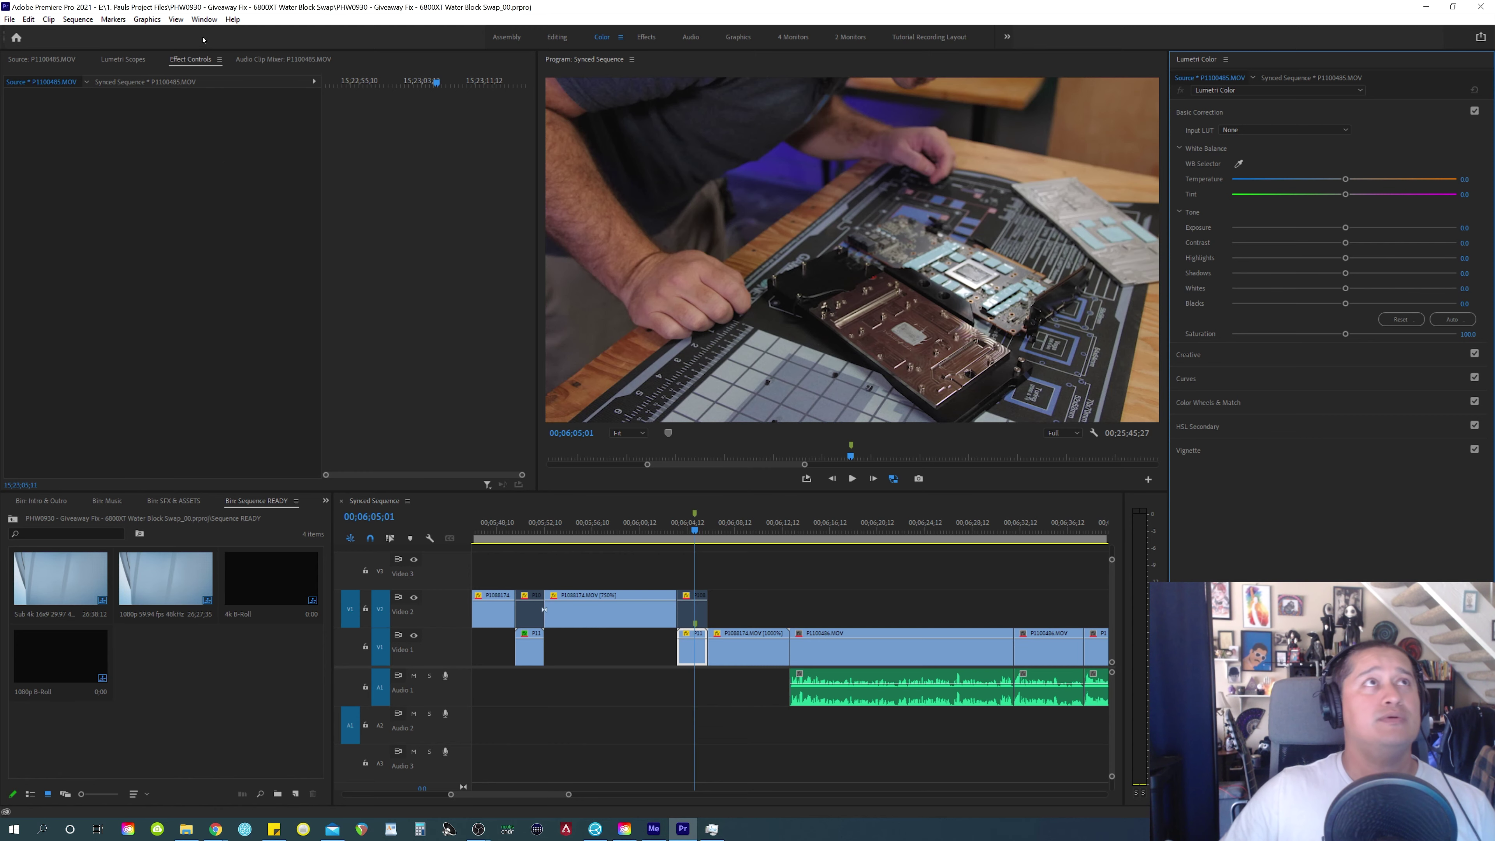
{"action": "left_click", "coordinate": [204, 19]}
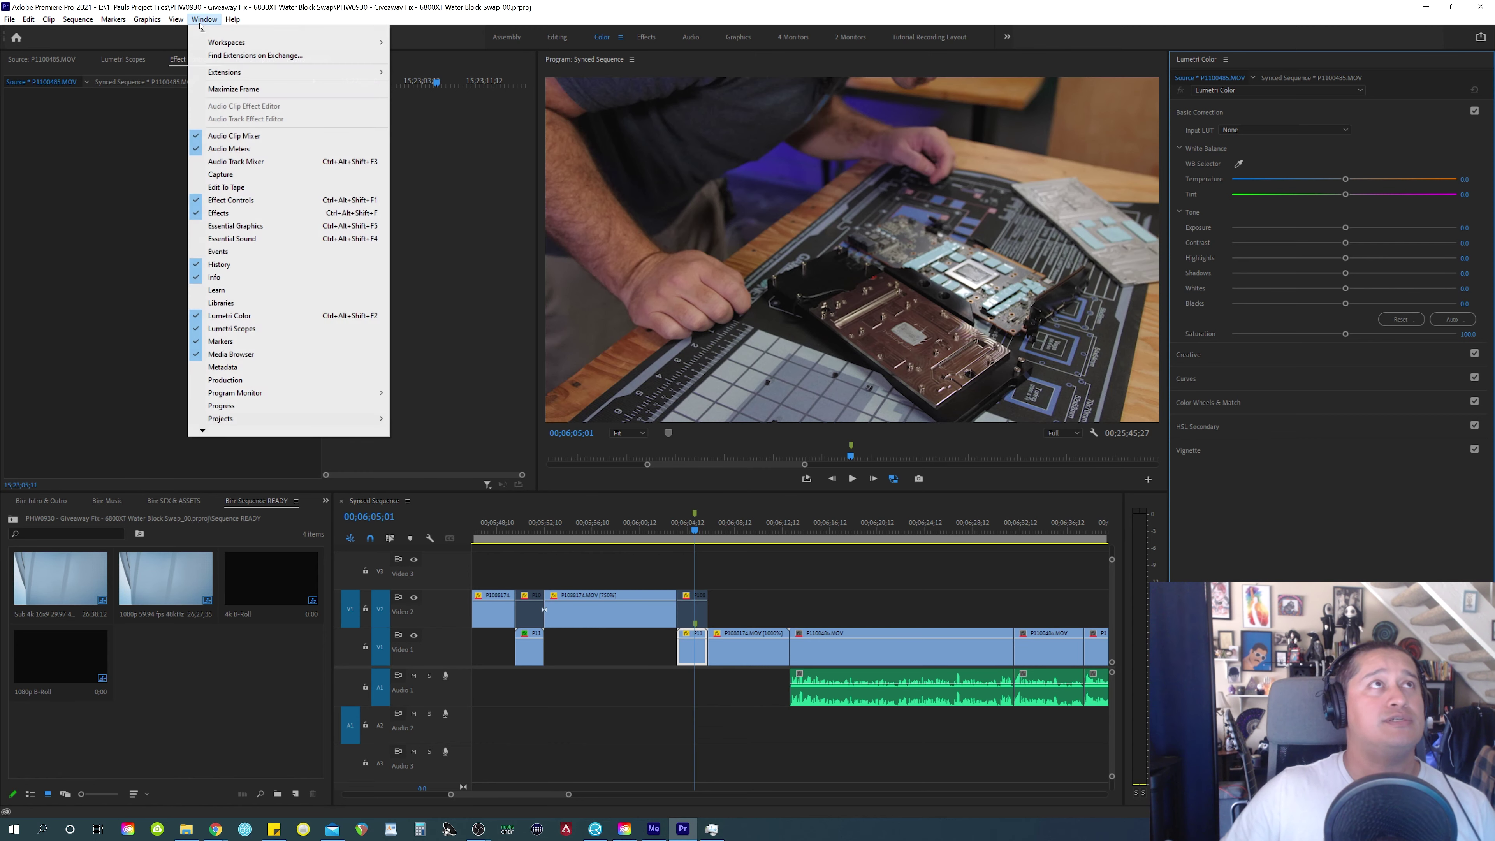
{"action": "left_click", "coordinate": [224, 234]}
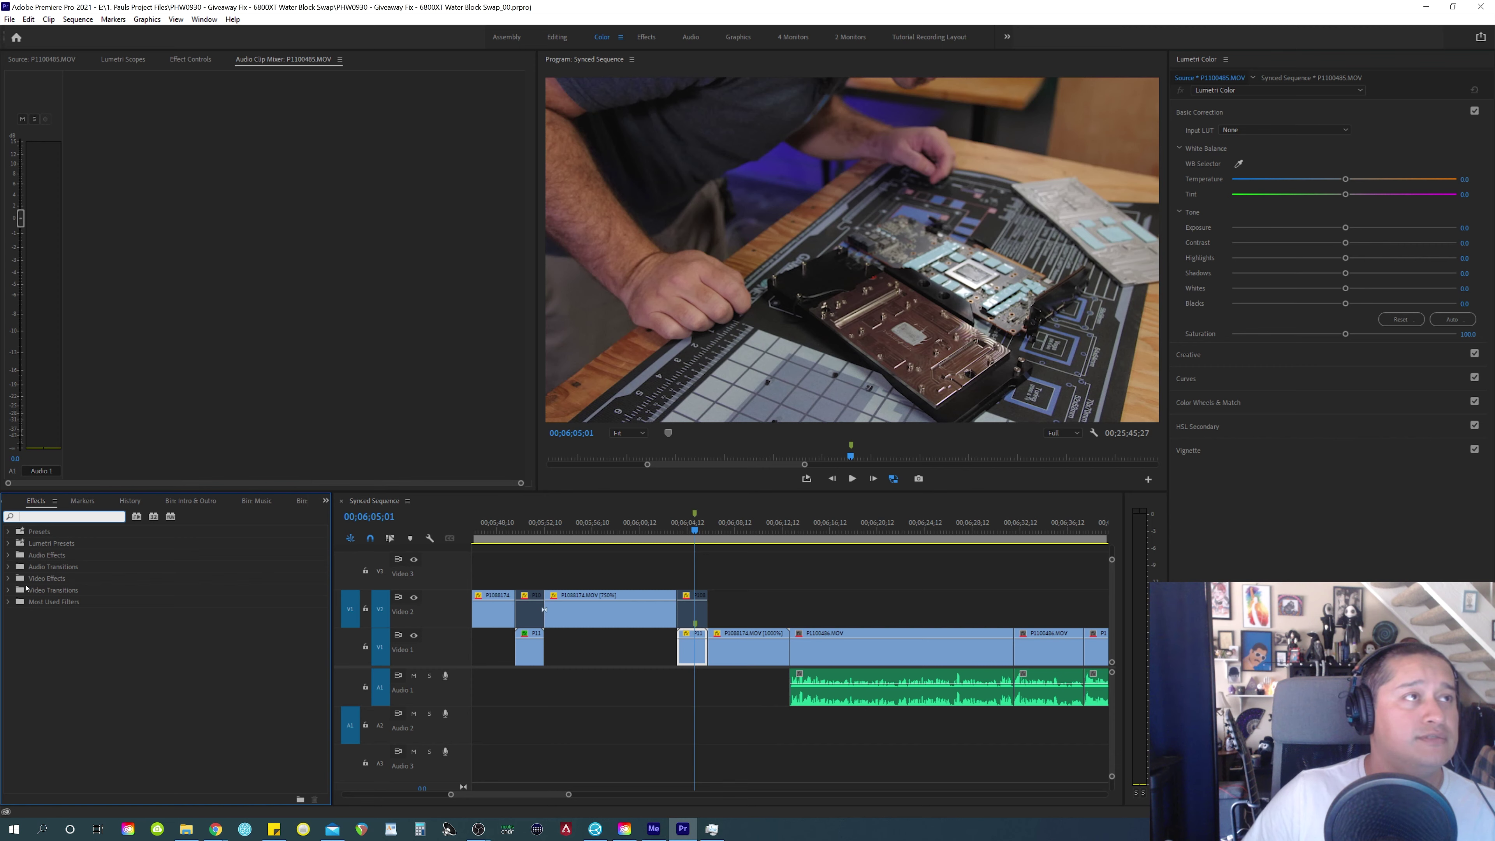
{"action": "left_click", "coordinate": [8, 579]}
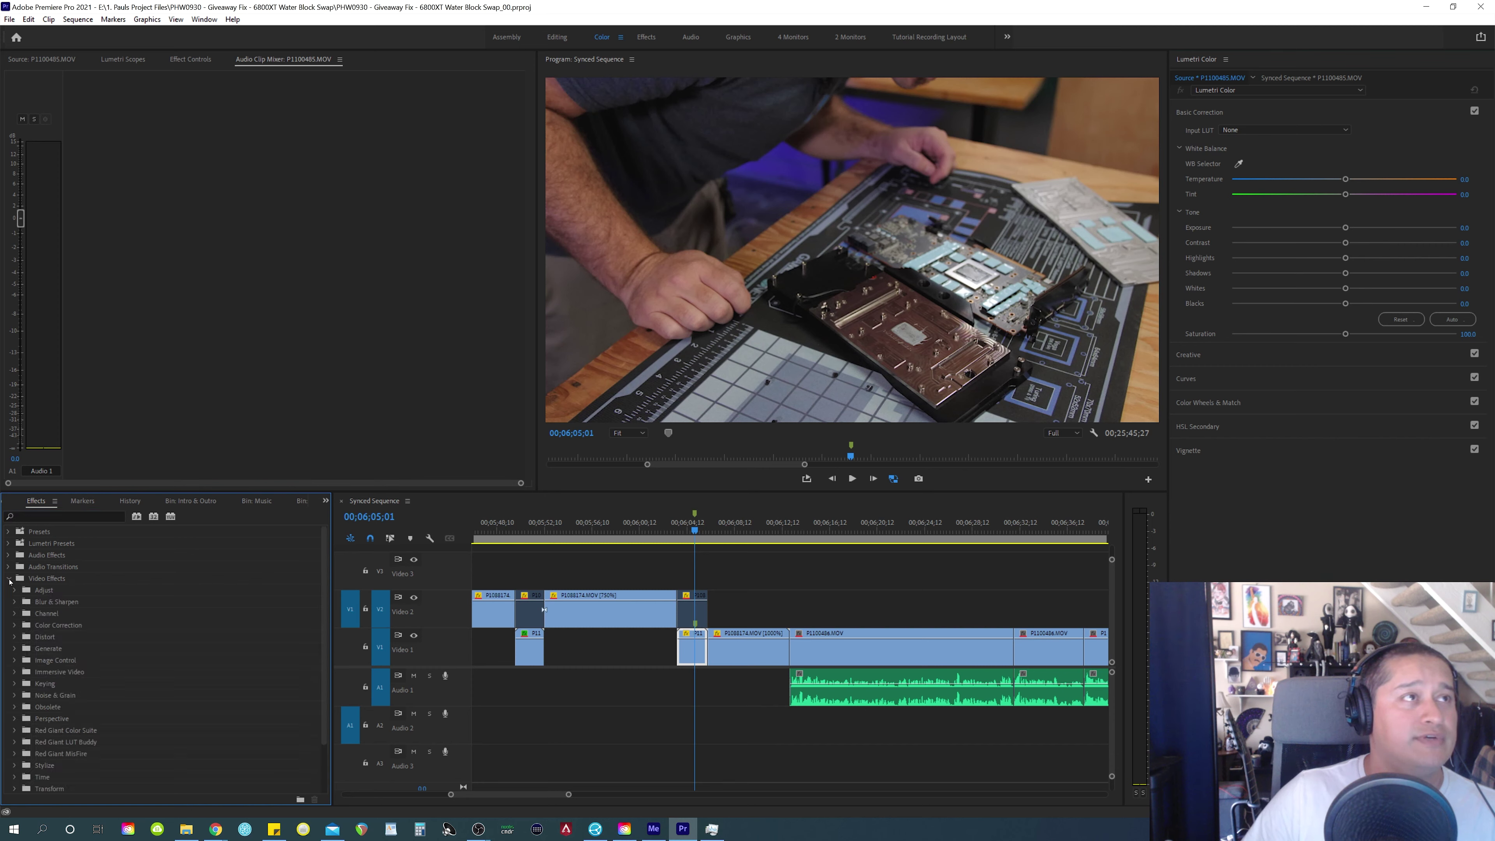
{"action": "scroll", "coordinate": [29, 649], "scroll_direction": "down", "scroll_amount": 1}
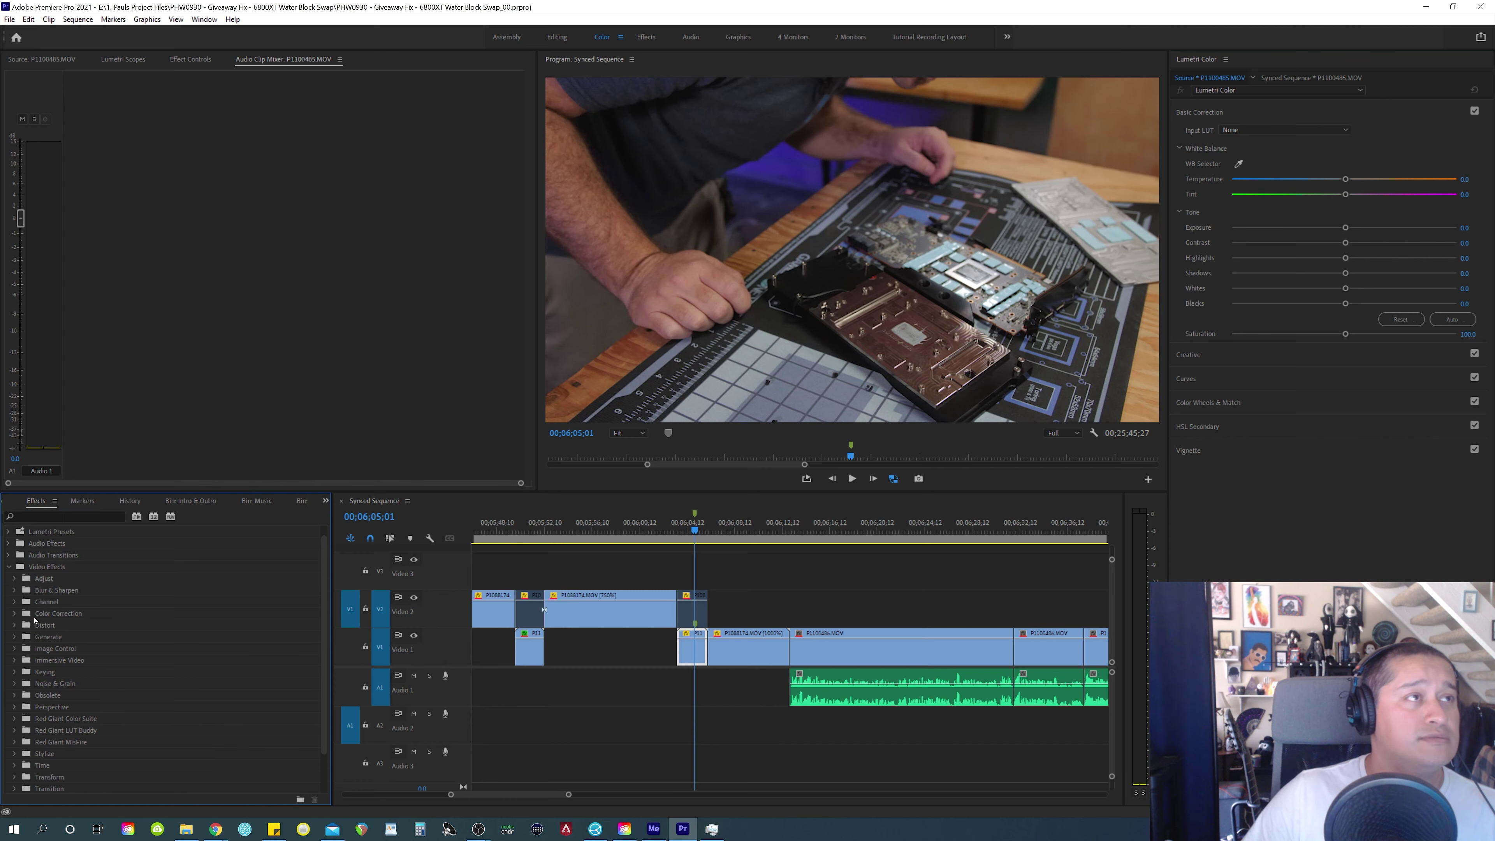
{"action": "left_click", "coordinate": [14, 614]}
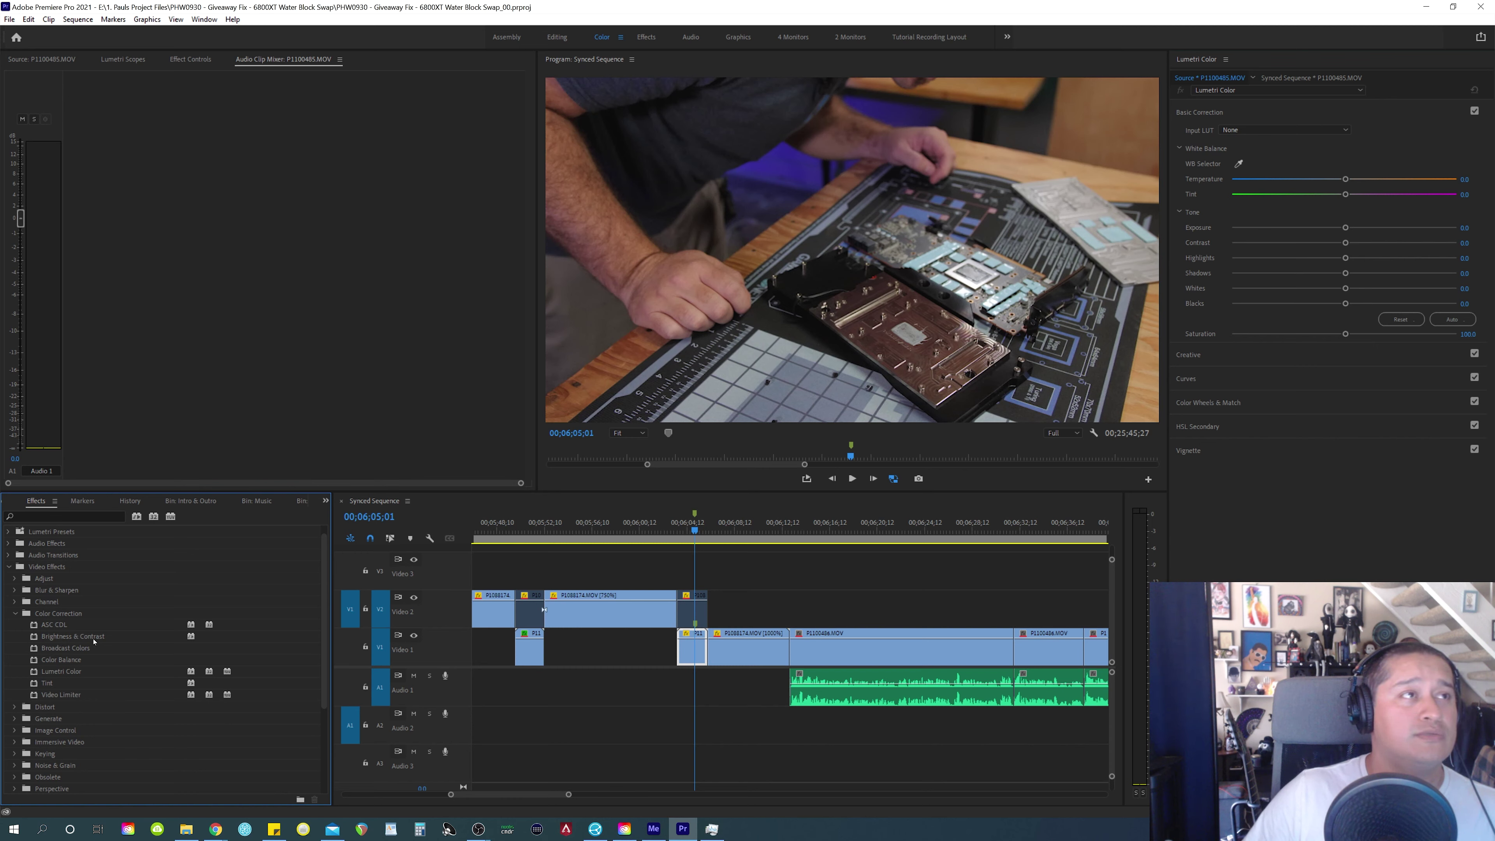
Step: Search the effects library for "curv" and select the RGB Curves effect
{"action": "key", "text": "shift+f"}
{"action": "type", "text": "curv"}
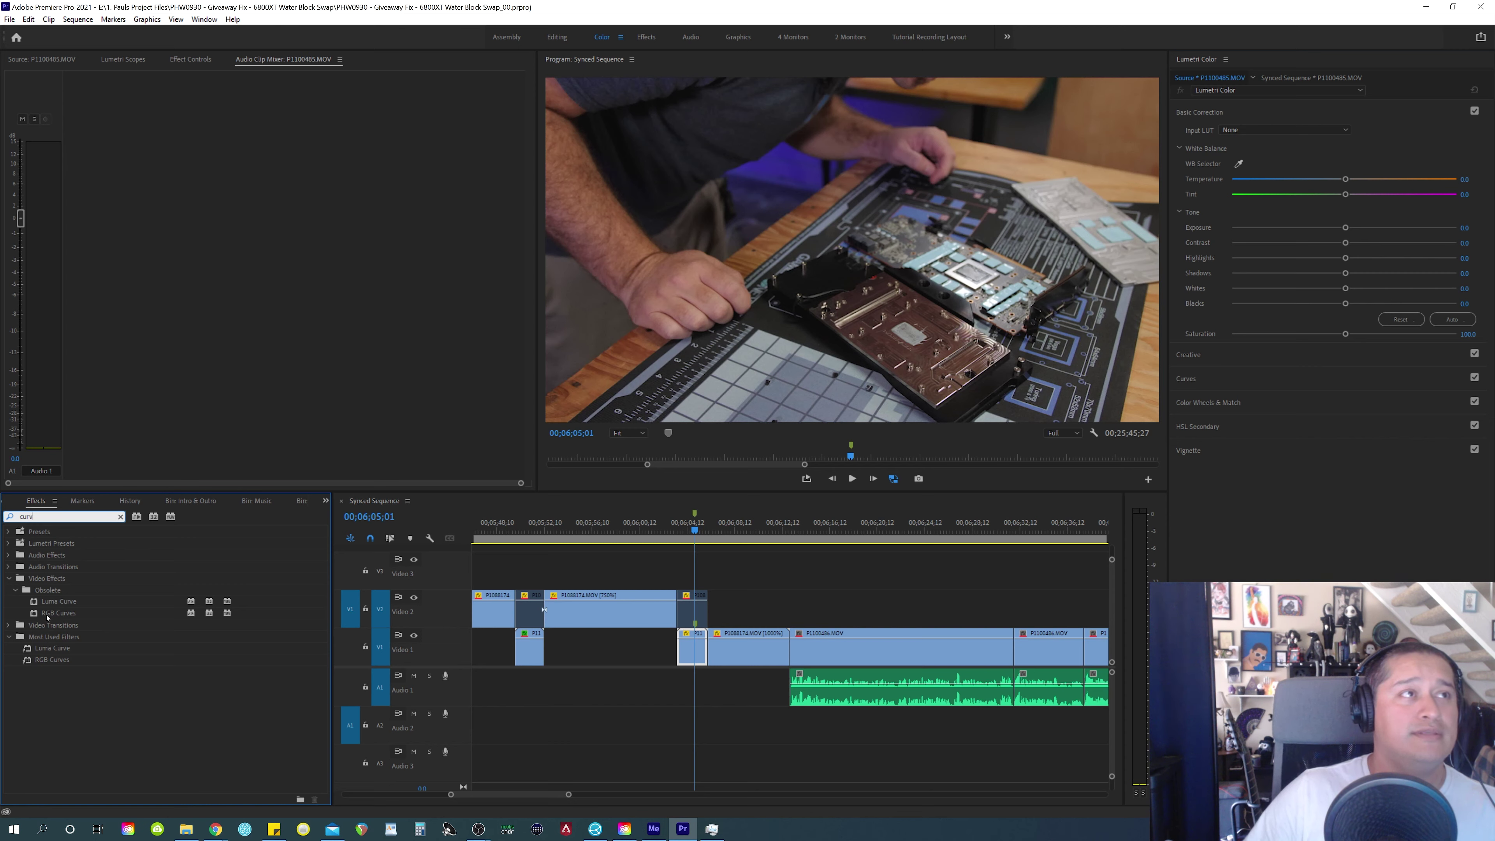
{"action": "left_click", "coordinate": [58, 613]}
Step: Raise the middle of the source clip's RGB curve in Lumetri Color, view the blue channel, and switch RGB Curves off for comparison
{"action": "left_click", "coordinate": [1187, 378]}
{"action": "mouse_move", "coordinate": [1341, 299]}
{"action": "left_mouse_down"}
{"action": "mouse_move", "coordinate": [1322, 256]}
{"action": "mouse_move", "coordinate": [1340, 285]}
{"action": "left_mouse_up"}
{"action": "left_click", "coordinate": [1363, 216]}
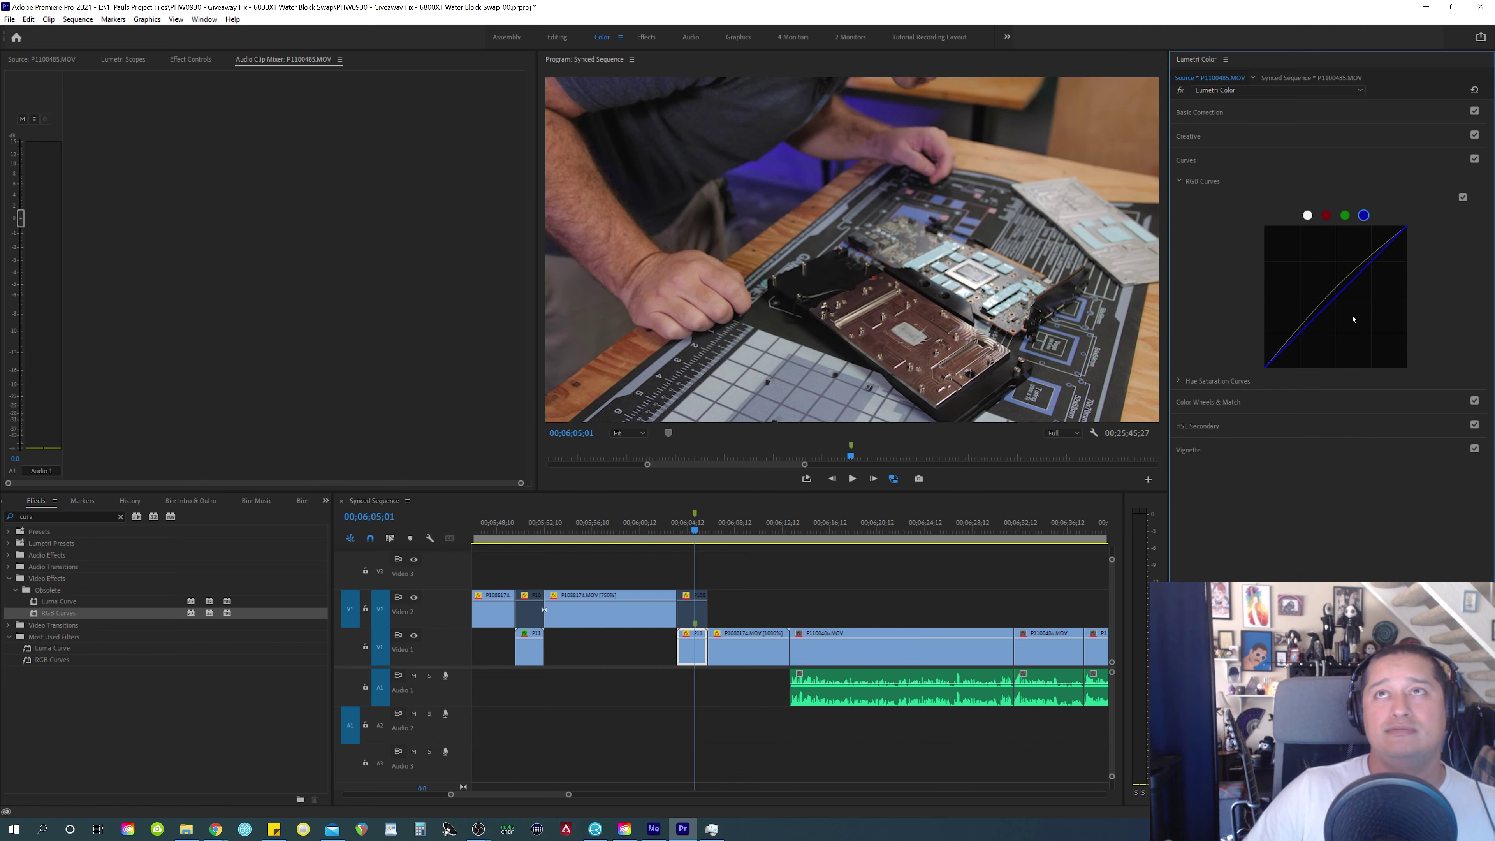
{"action": "left_click", "coordinate": [1463, 197]}
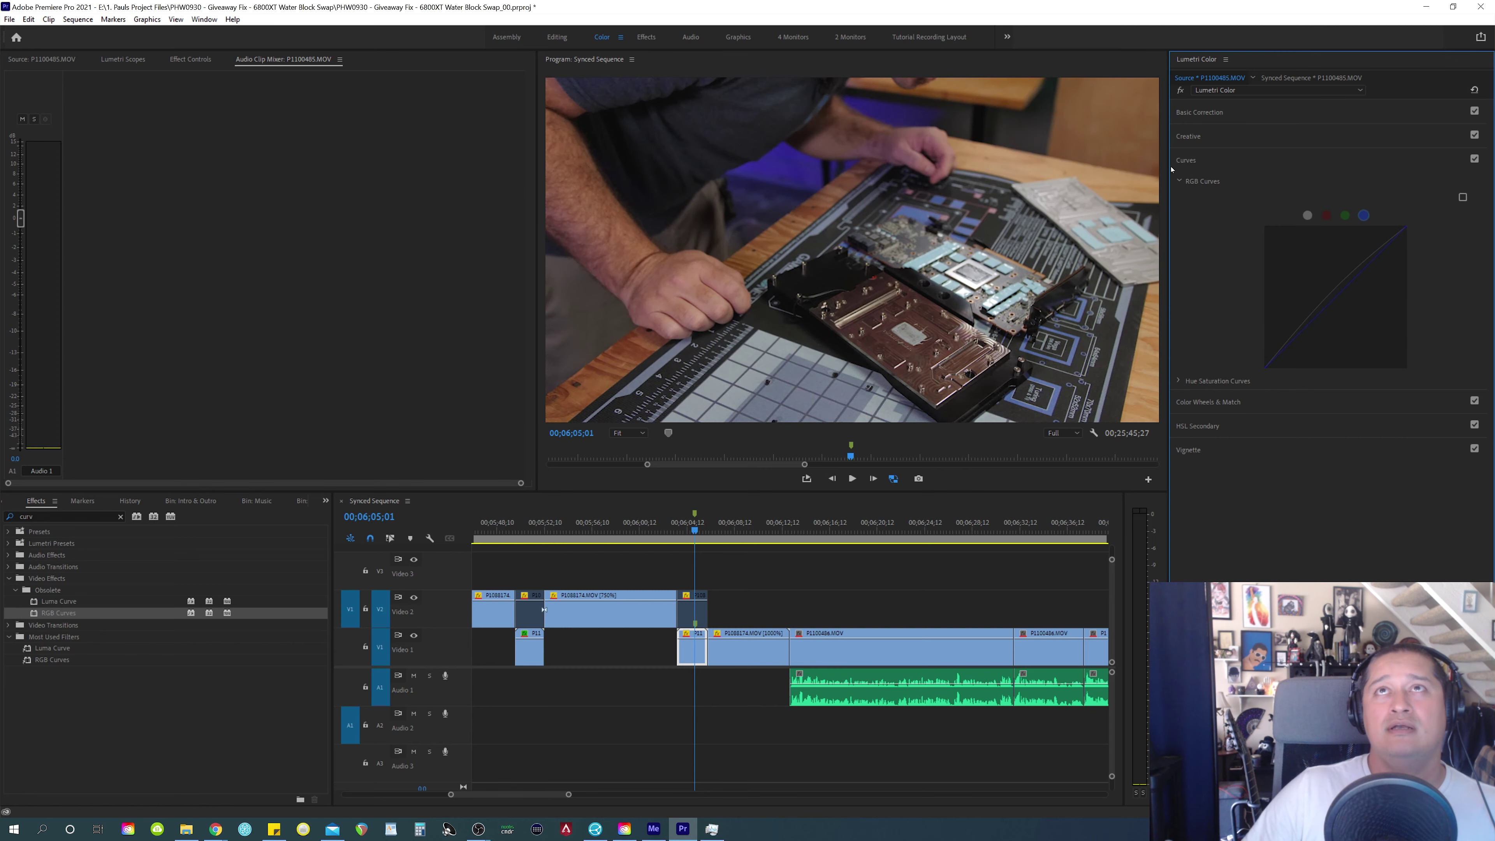
{"action": "left_click", "coordinate": [1463, 197]}
Step: Alternate between Lumetri's Basic Correction and Curves sections to compare their controls for the source clip
{"action": "left_click", "coordinate": [1224, 112]}
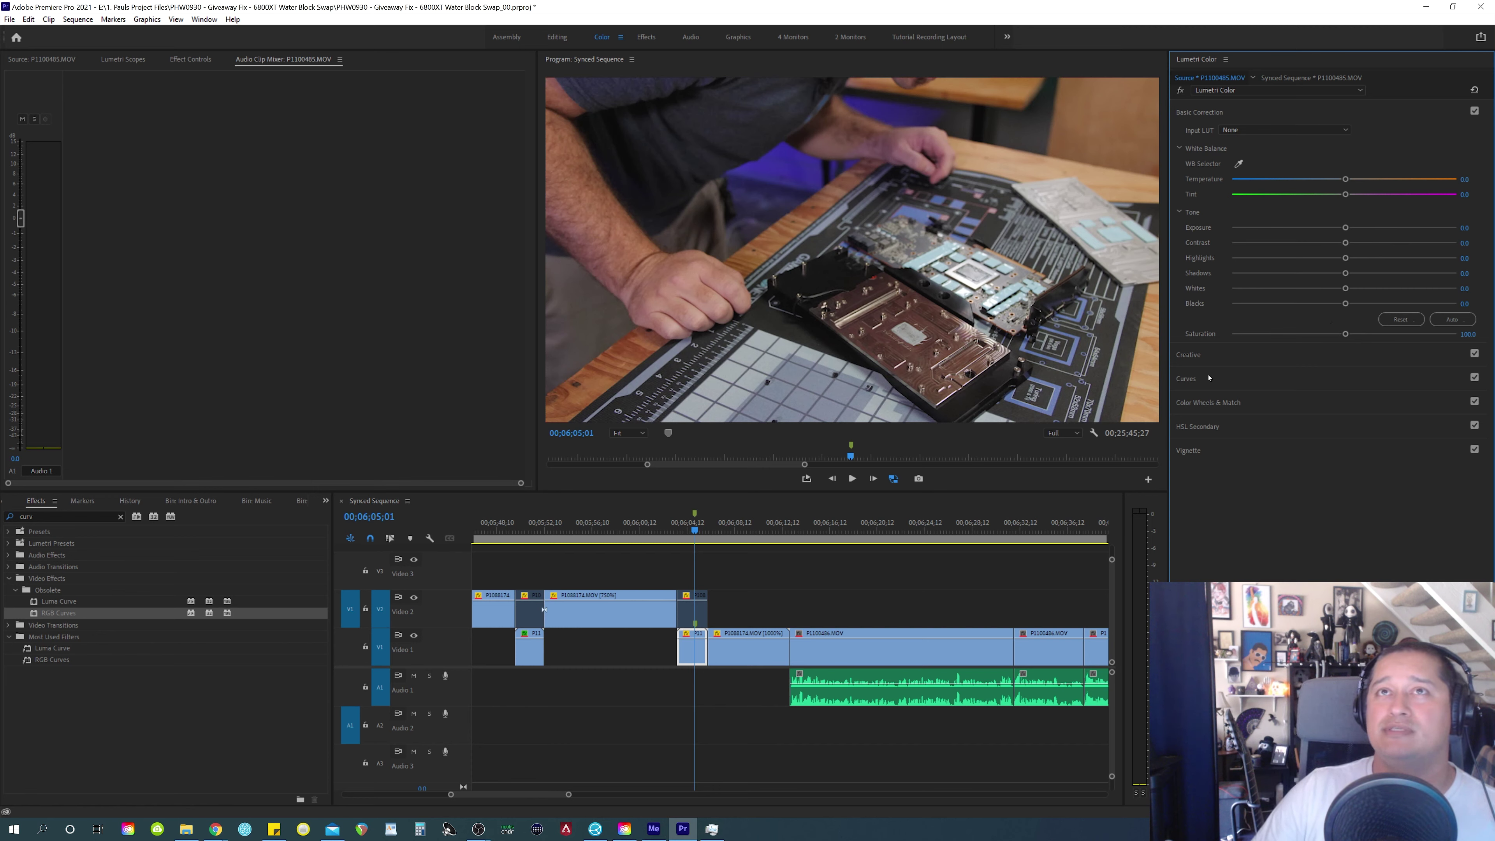
{"action": "left_click", "coordinate": [1197, 382]}
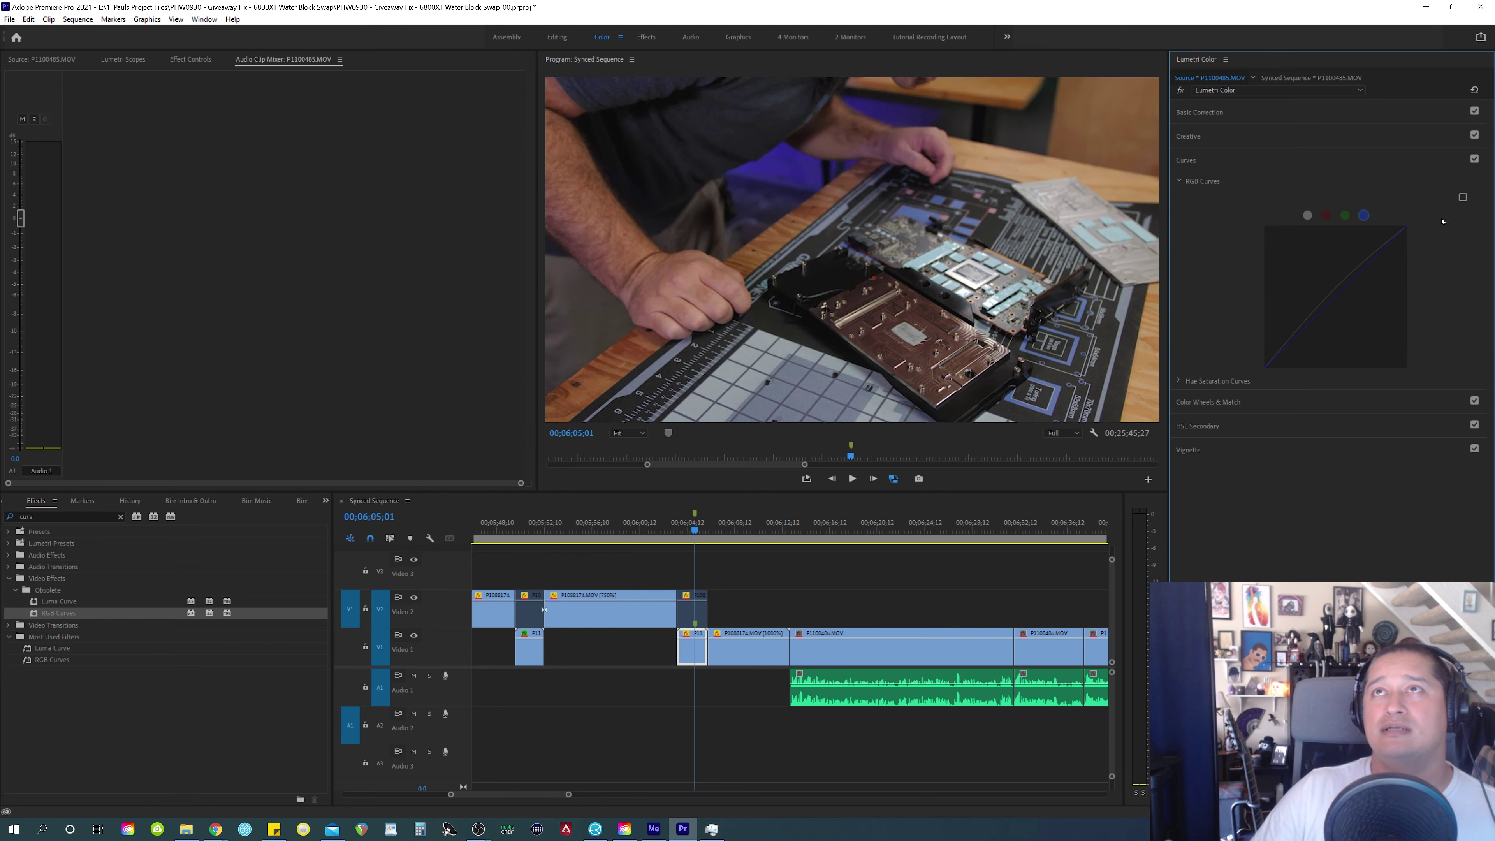
{"action": "left_click", "coordinate": [1205, 118]}
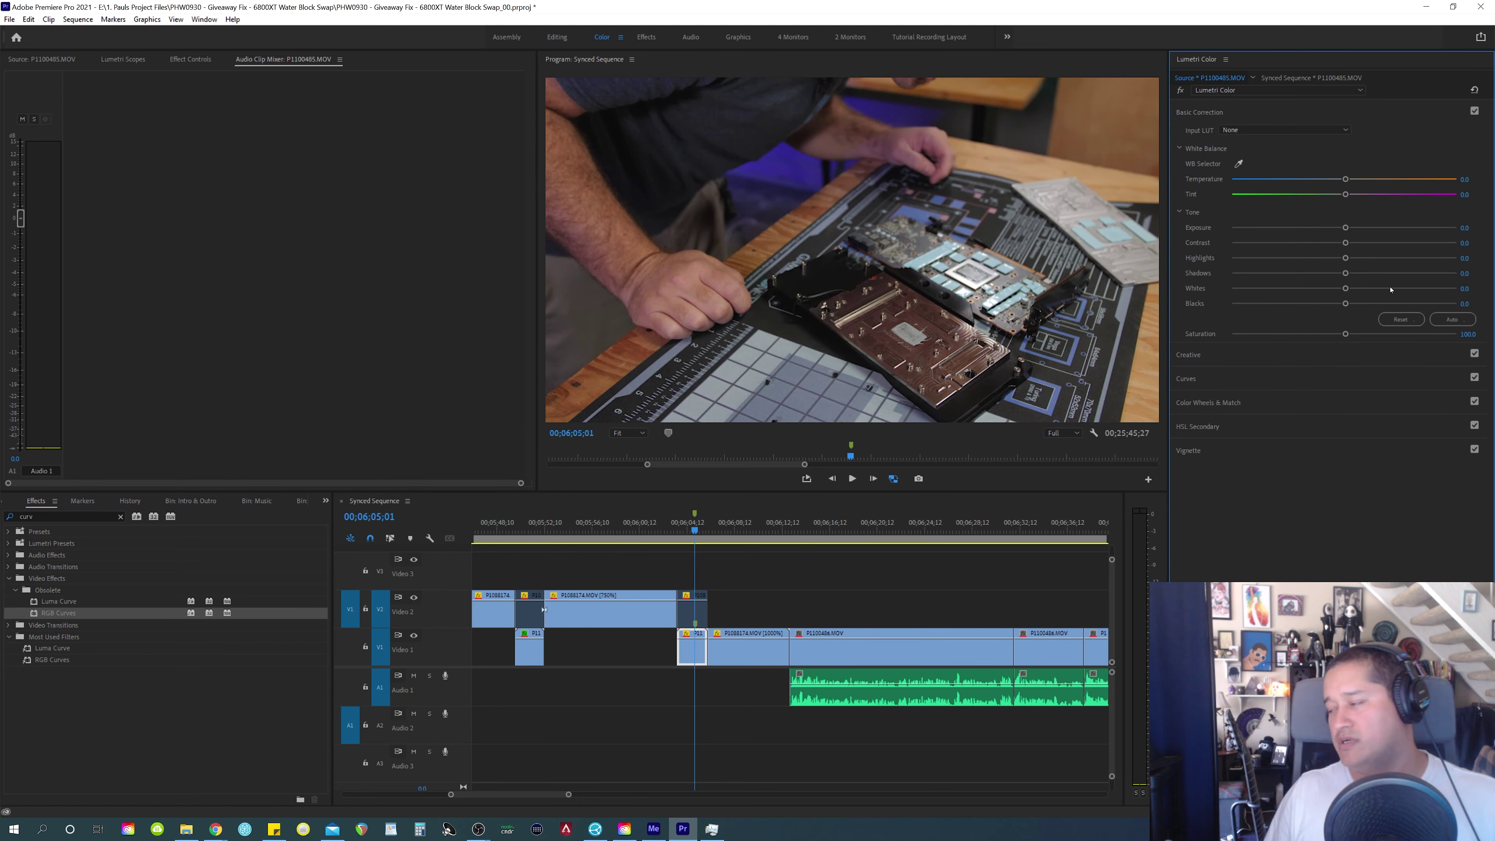
{"action": "left_click", "coordinate": [1197, 382]}
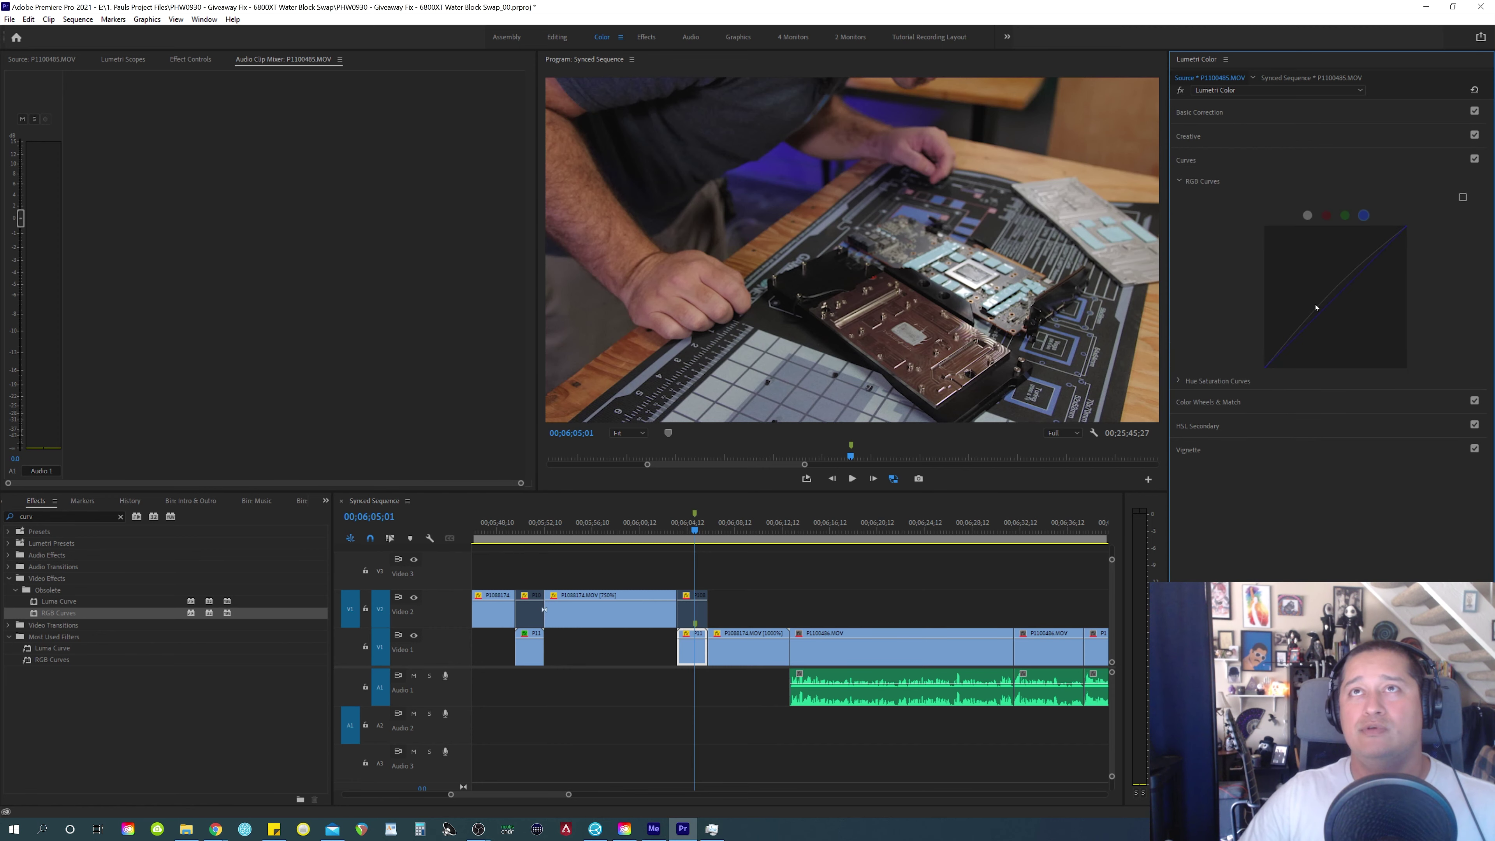
{"action": "left_click", "coordinate": [1462, 197]}
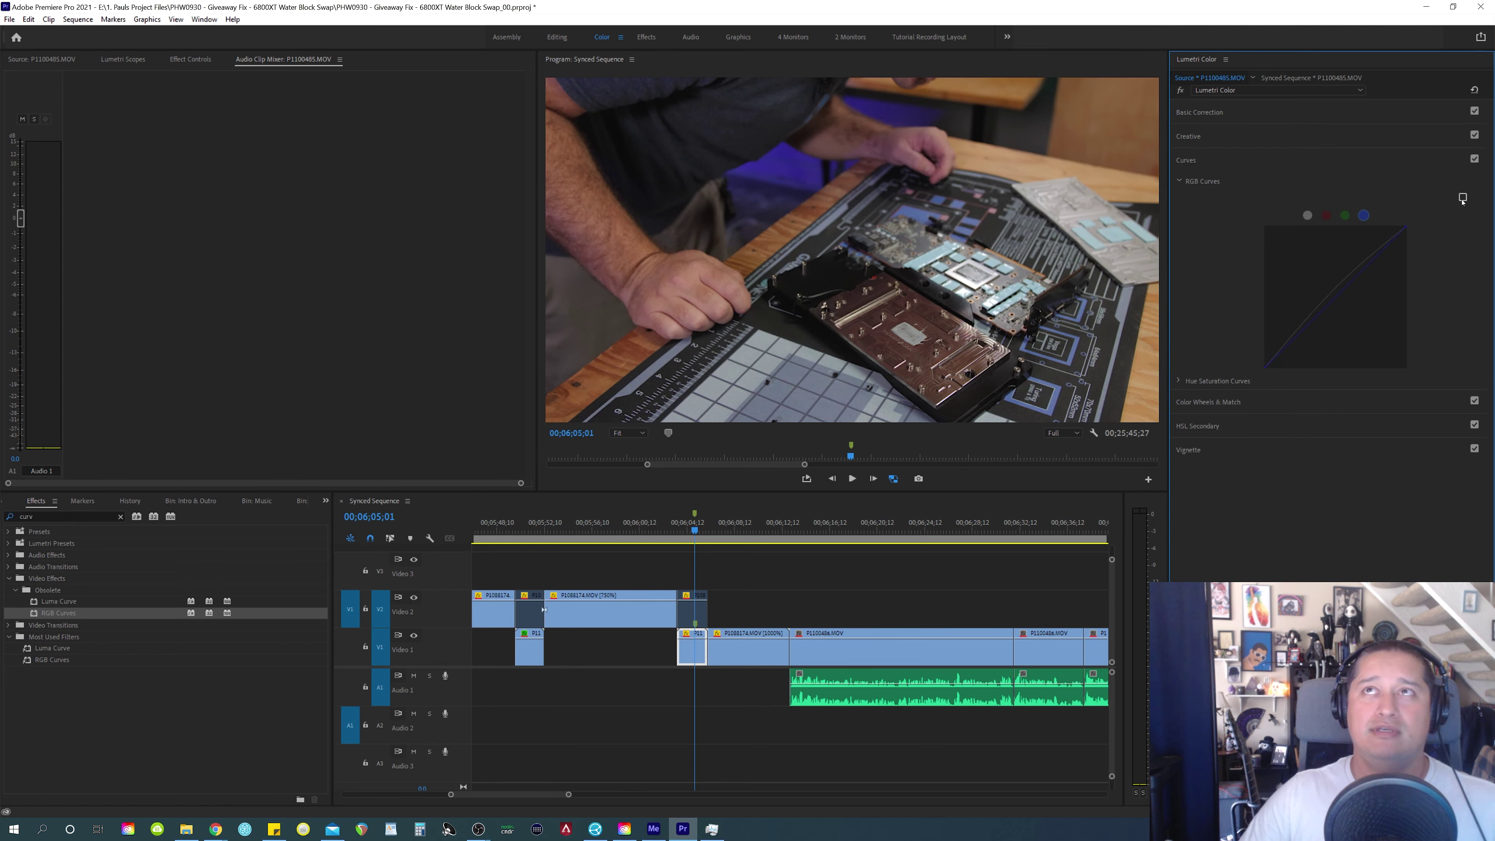
Step: Target the clip's sequence instance, add the RGB Curves effect to it, and review the effect's settings
{"action": "left_click", "coordinate": [1311, 77]}
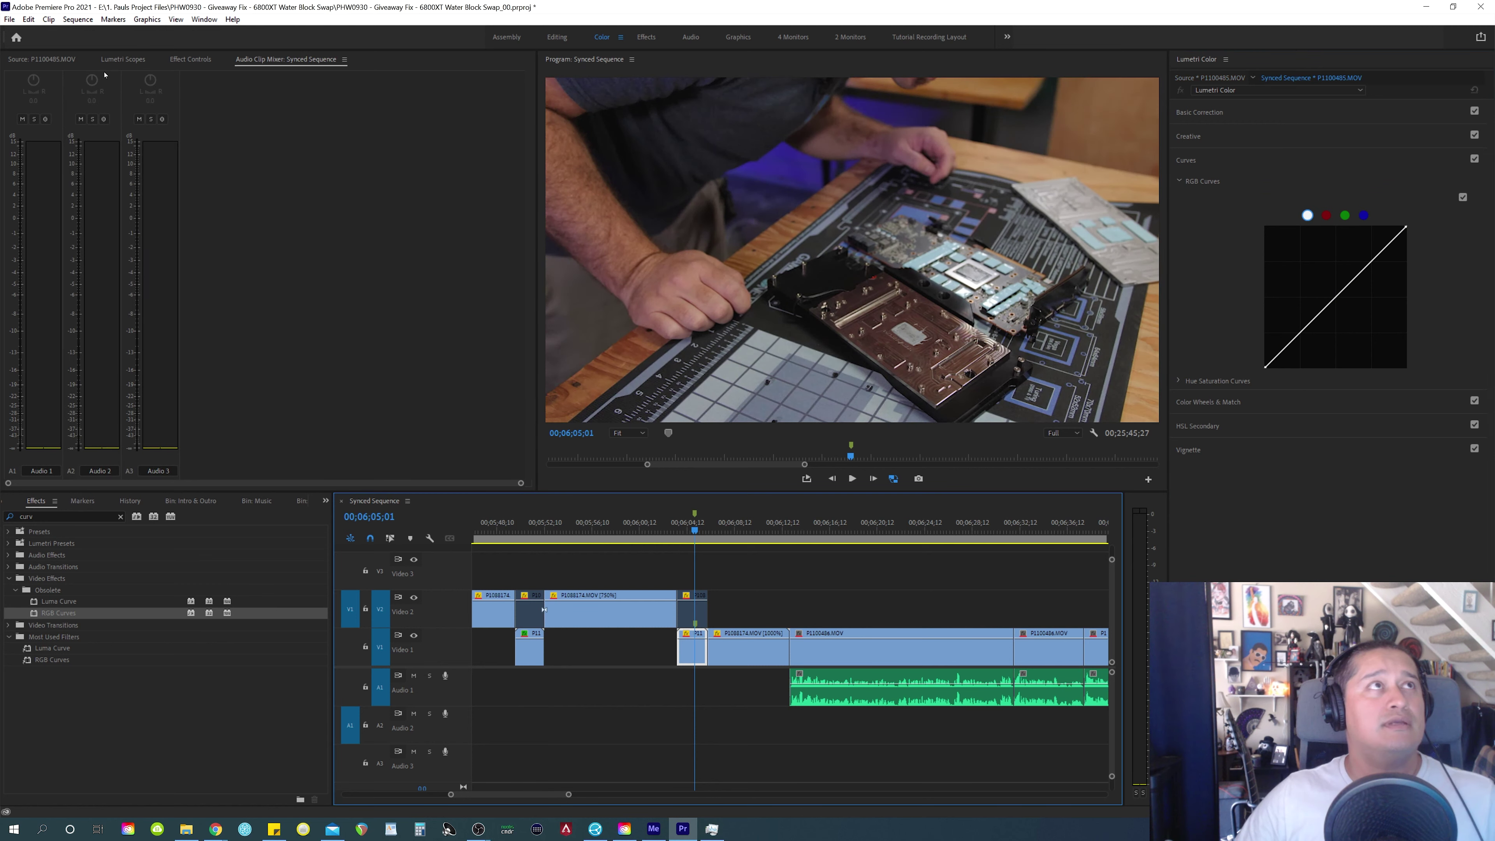
{"action": "left_click", "coordinate": [189, 59]}
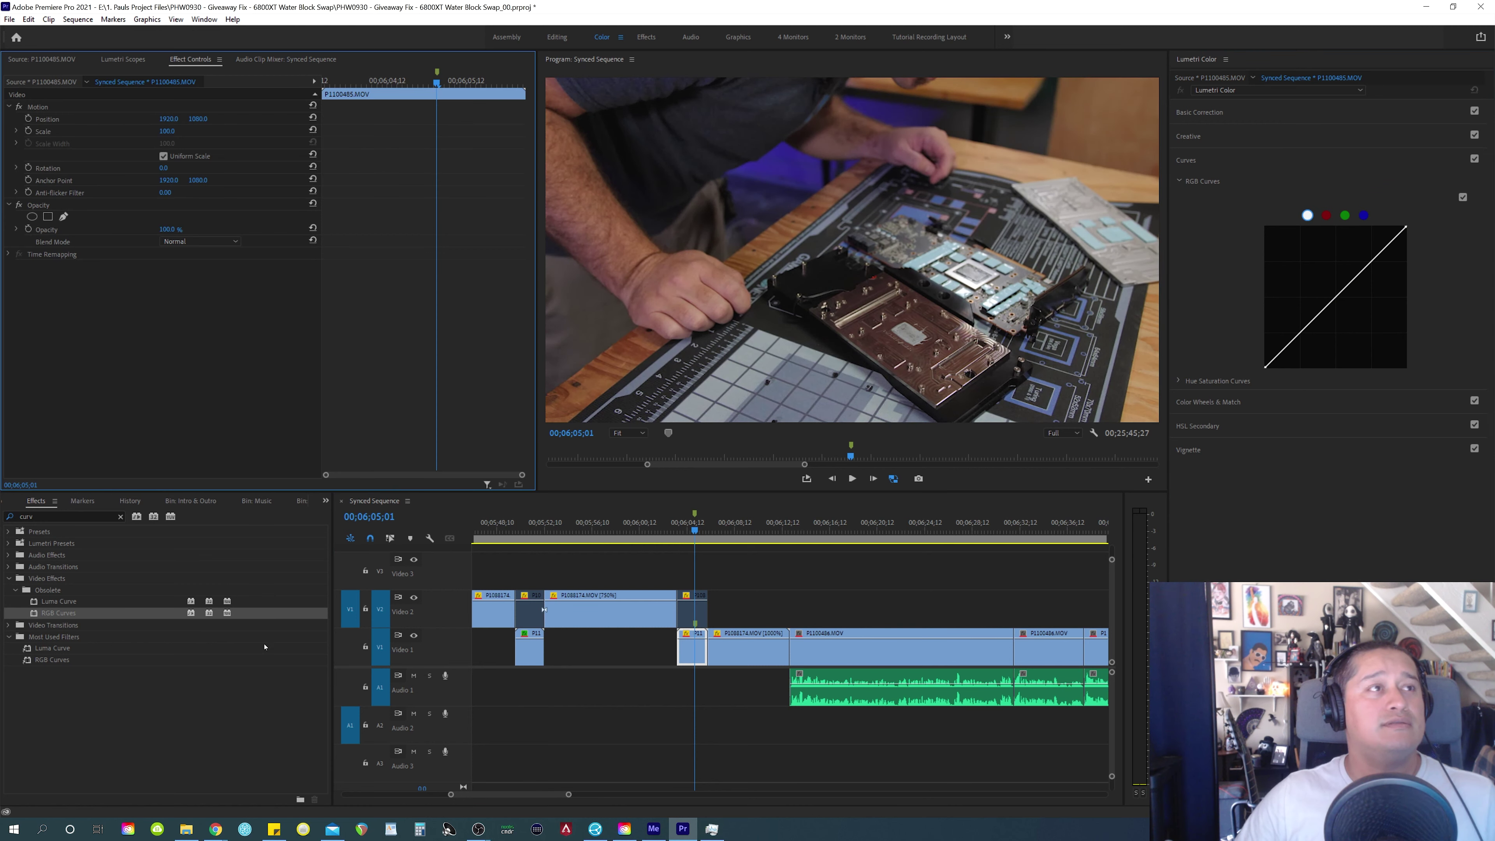
{"action": "left_click", "coordinate": [58, 614]}
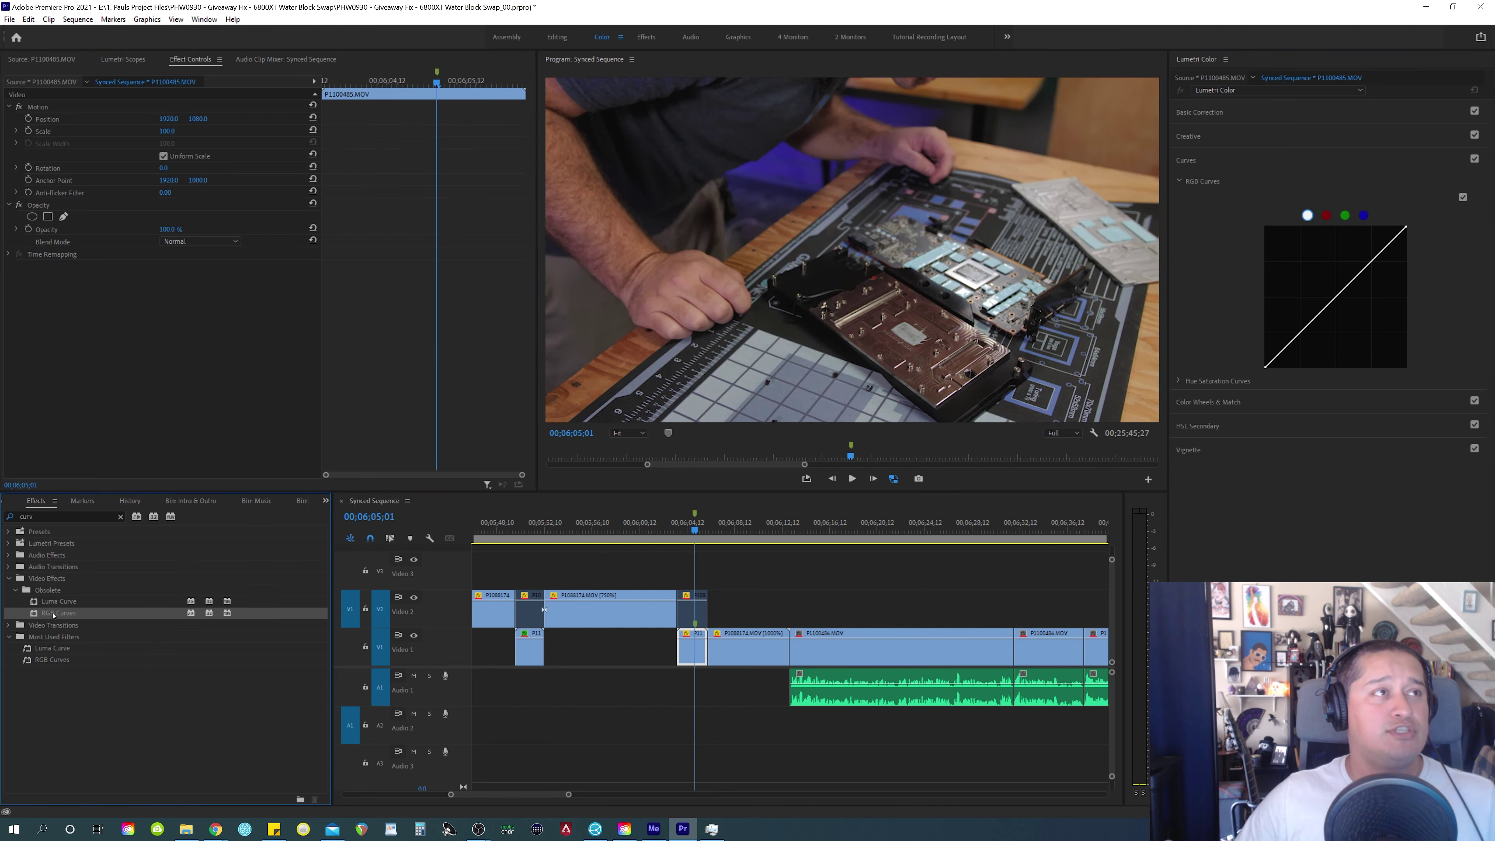
{"action": "left_click_drag", "start_coordinate": [54, 616], "coordinate": [94, 368]}
{"action": "scroll", "coordinate": [476, 364], "scroll_direction": "down", "scroll_amount": 2}
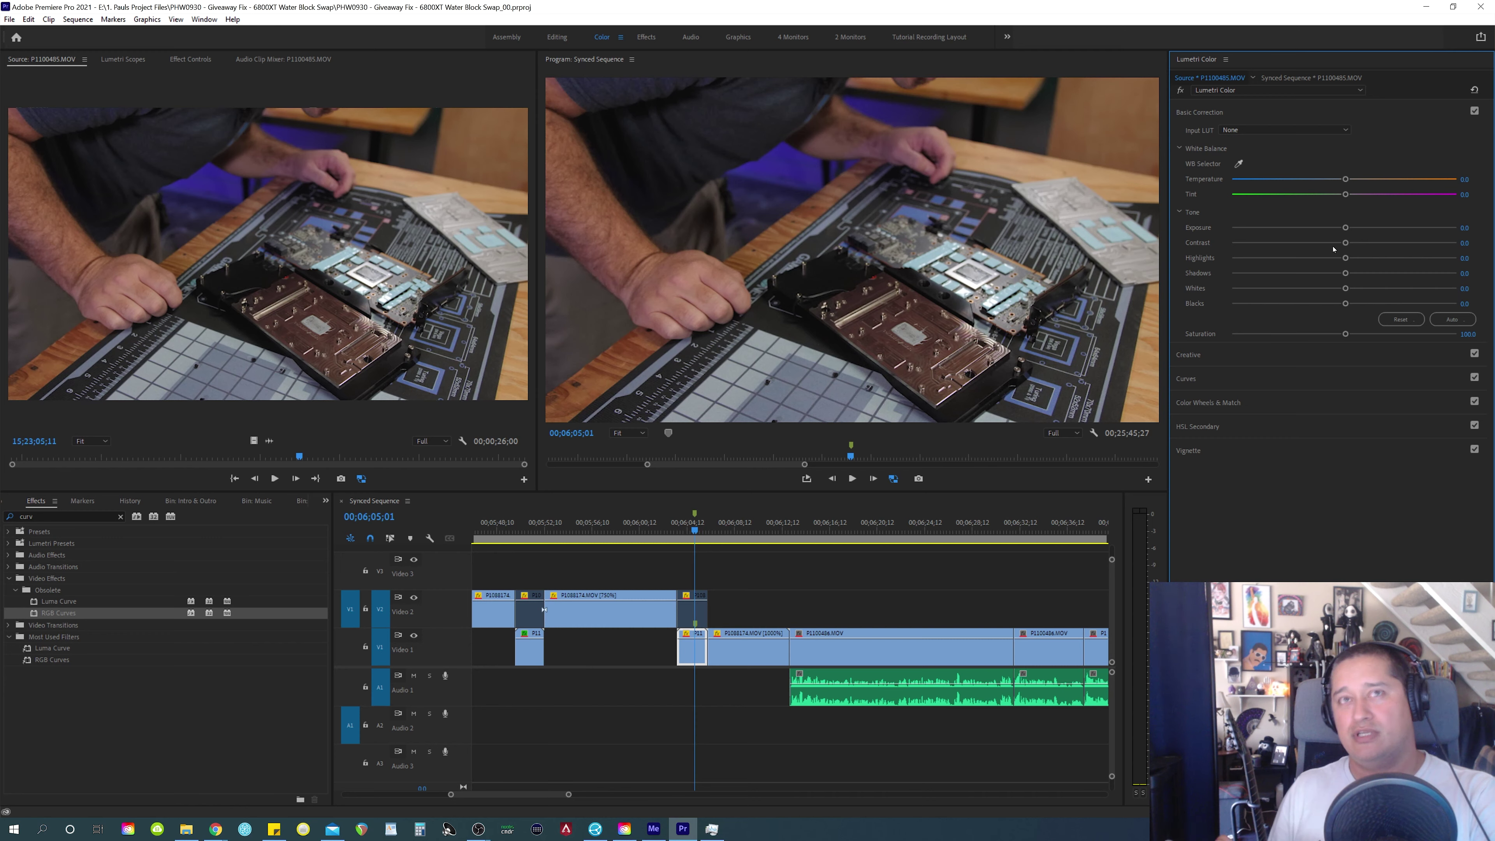
Step: Move the playhead to 00;06;04;08 and show the Lumetri adjustments of the clip's source instance
{"action": "left_click_drag", "start_coordinate": [696, 562], "coordinate": [685, 566]}
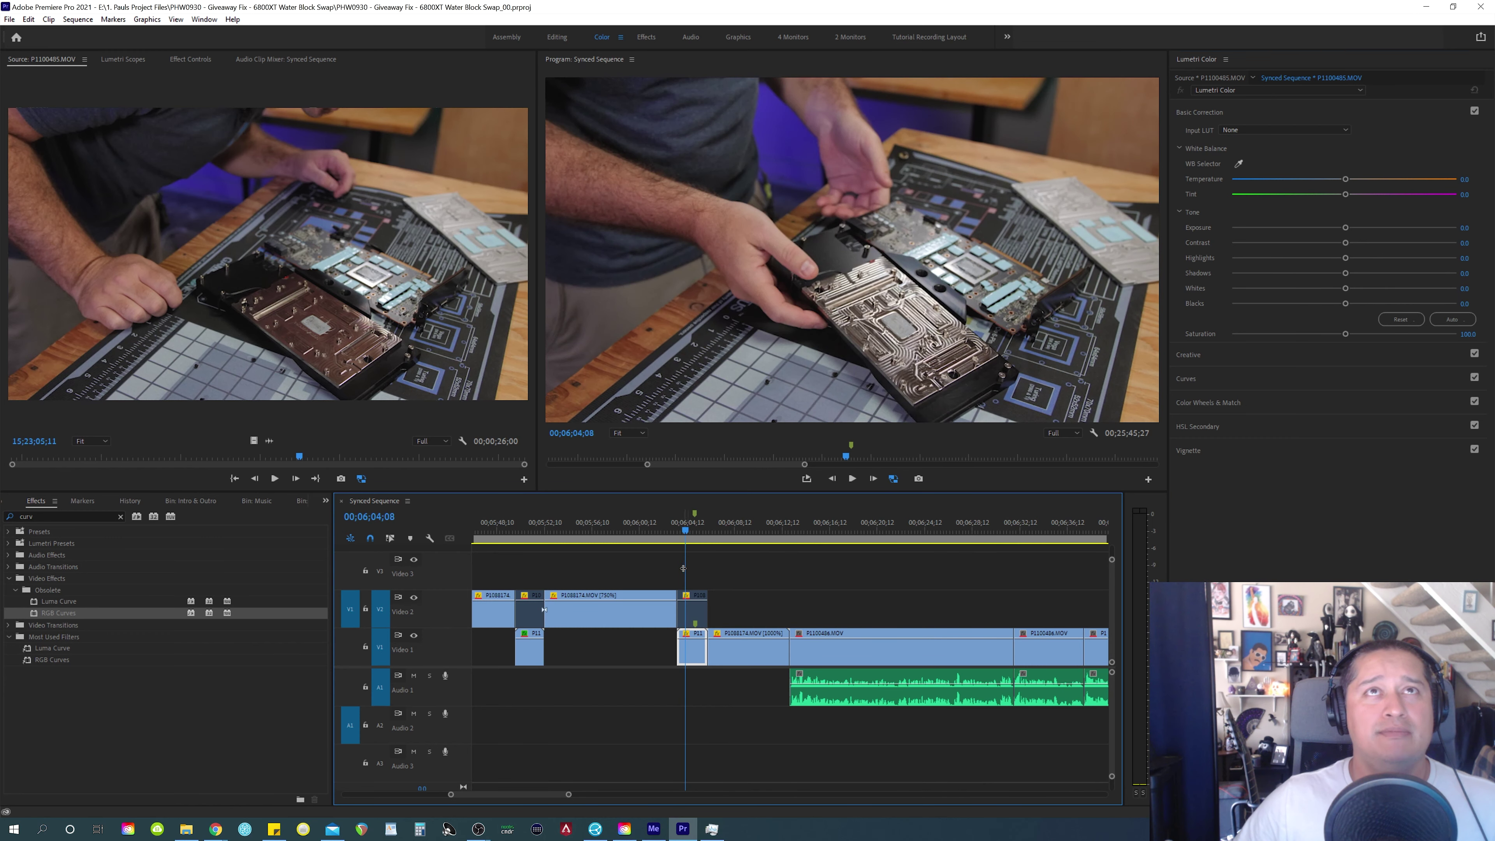
{"action": "left_click", "coordinate": [1224, 79]}
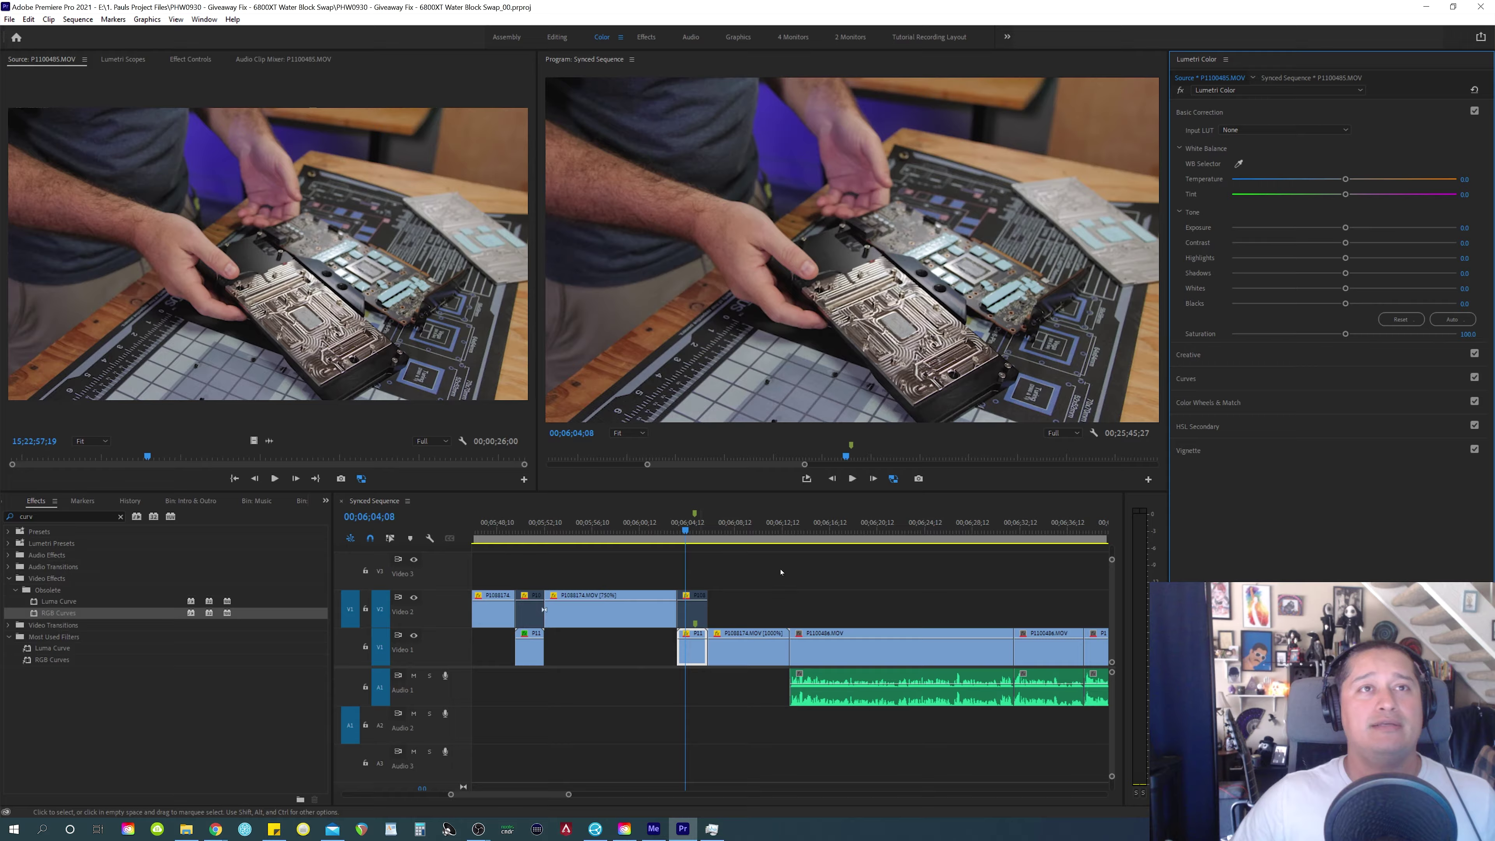
Step: Switch to the browser and examine the image results for "recording log raw"
{"action": "key", "text": "alt+Tab"}
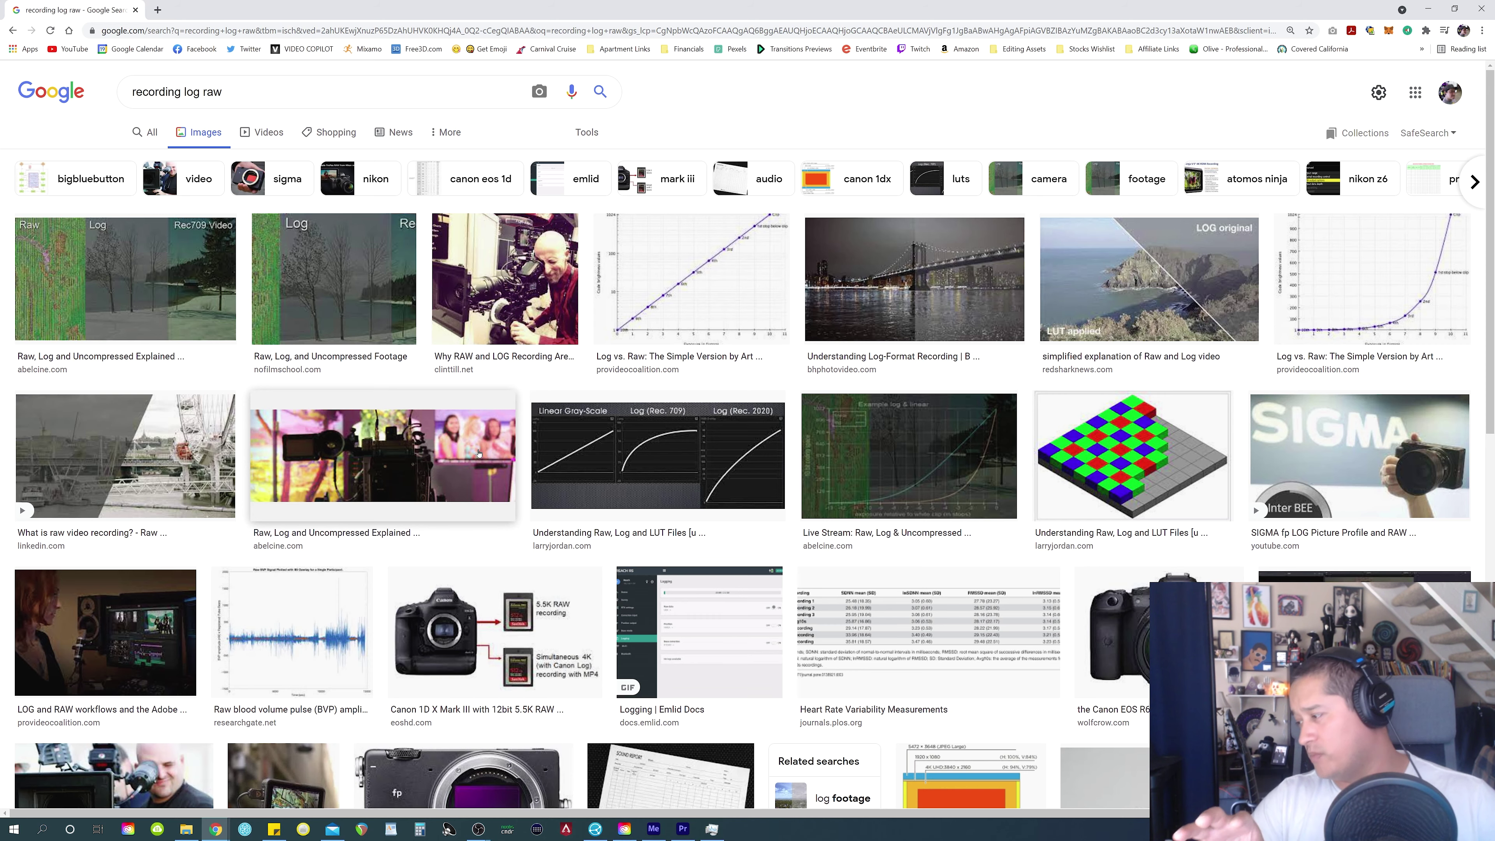
{"action": "left_click", "coordinate": [894, 312]}
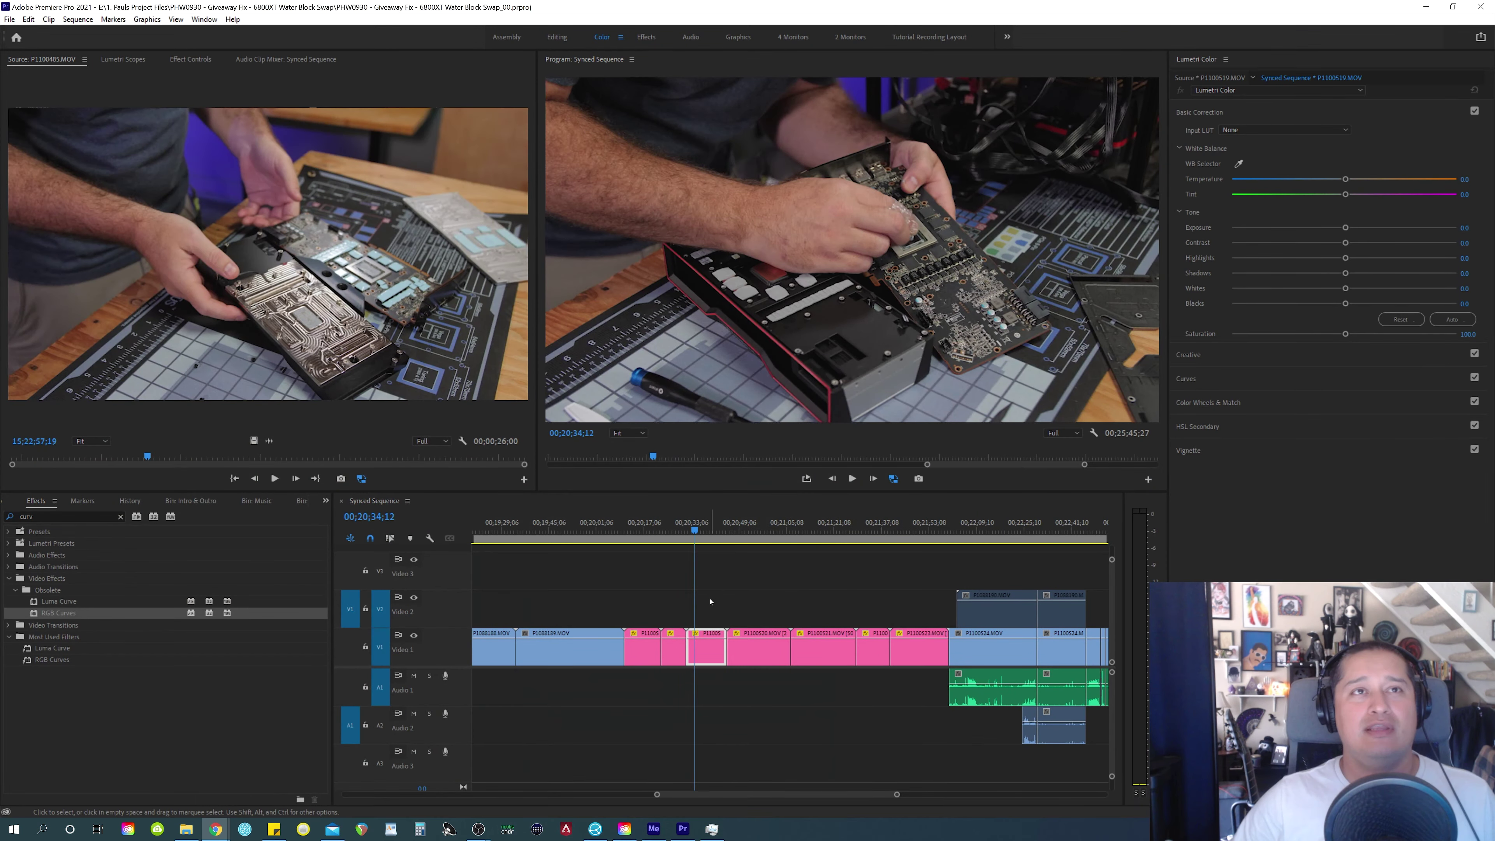
Step: Display the Lumetri Scopes for the pink clip around 00;20;34;12 and raise its exposure to 1.1
{"action": "left_click", "coordinate": [710, 601]}
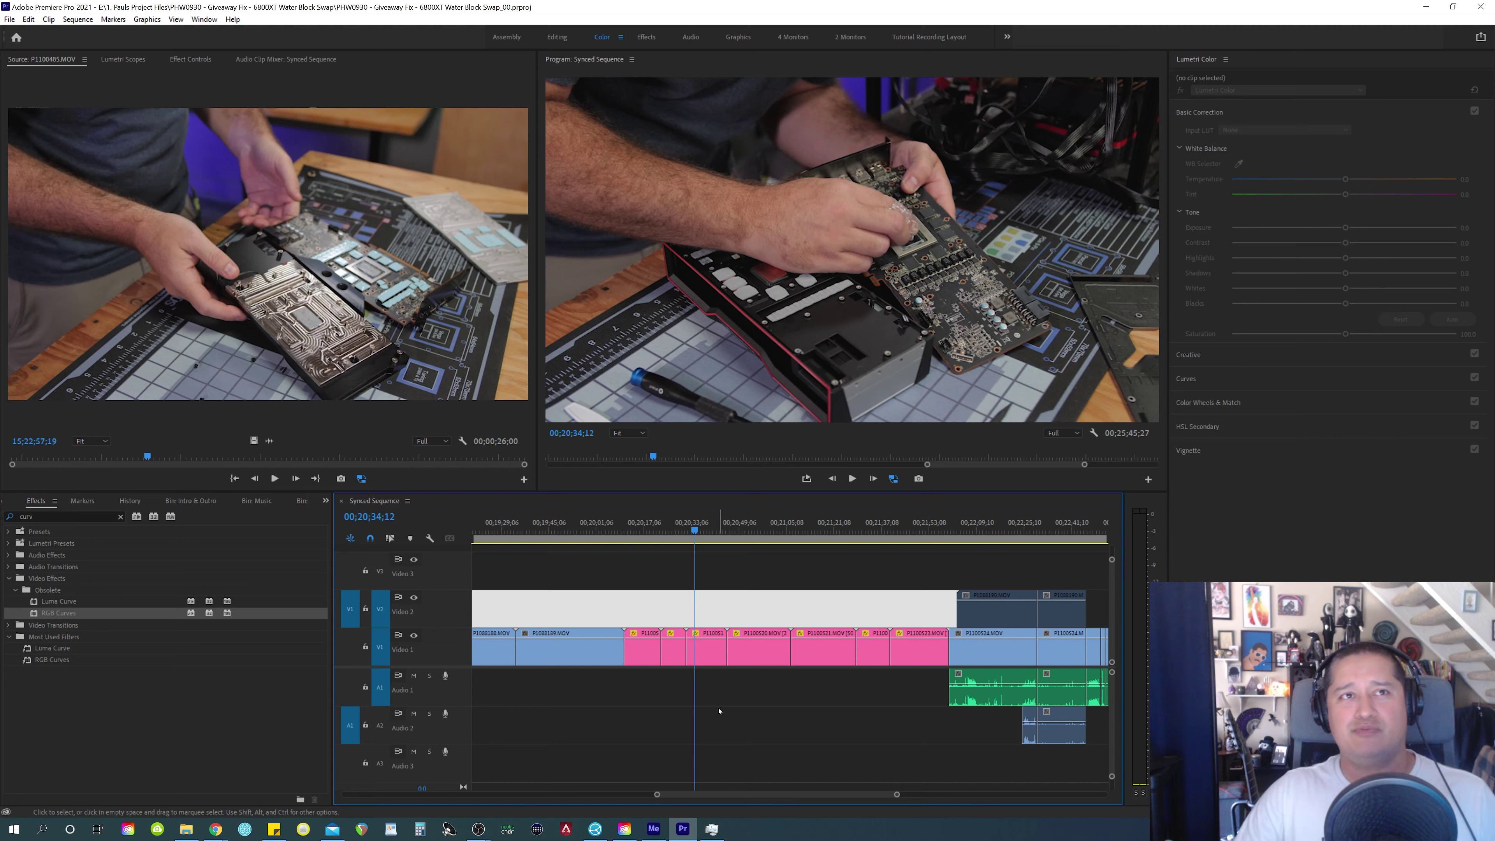
{"action": "left_click", "coordinate": [889, 201]}
{"action": "left_click", "coordinate": [122, 59]}
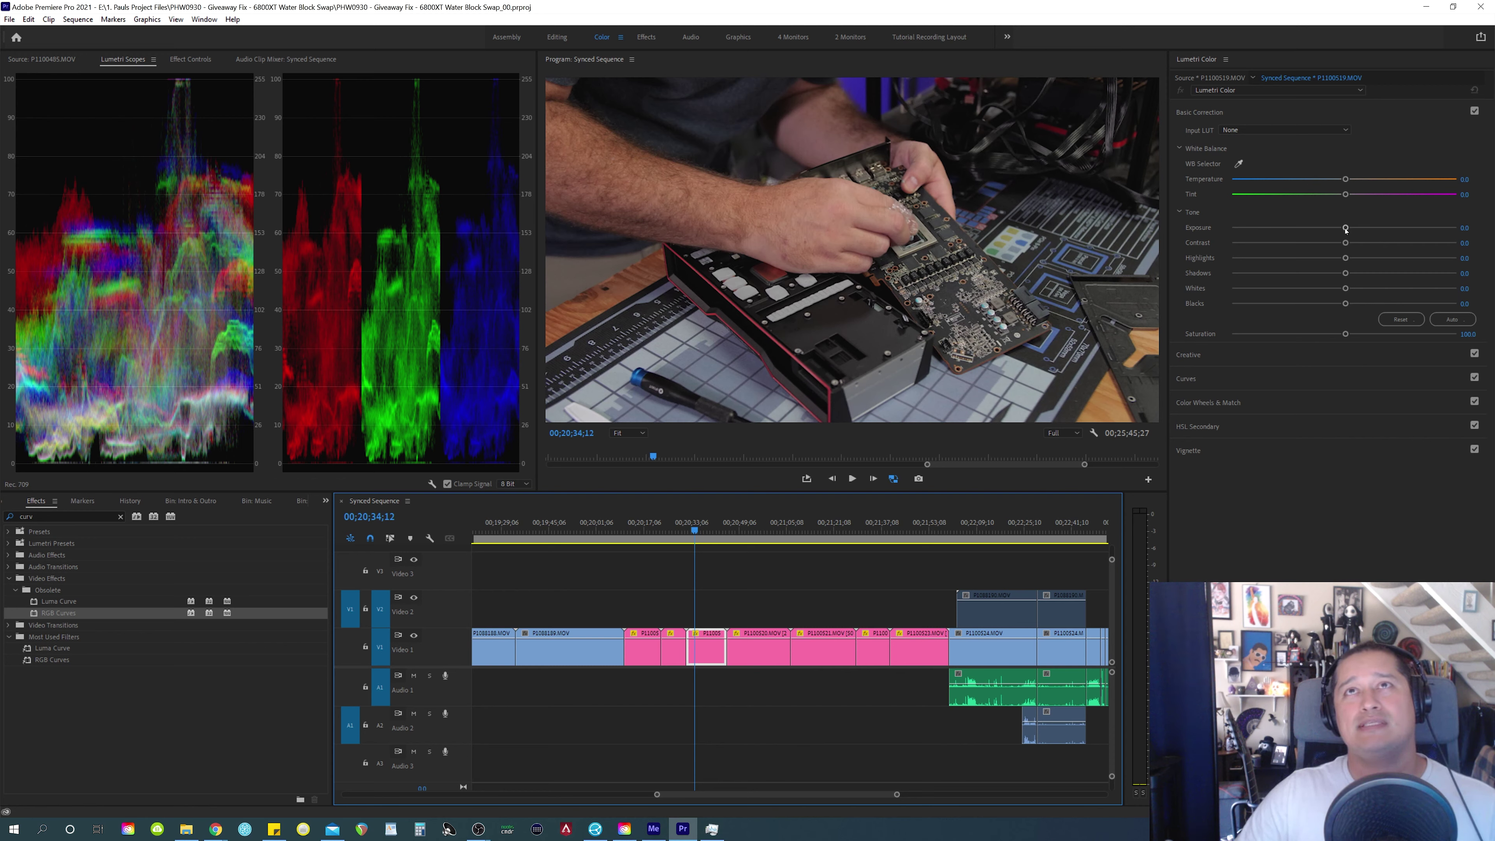
{"action": "mouse_move", "coordinate": [1346, 228]}
{"action": "left_mouse_down"}
{"action": "mouse_move", "coordinate": [1375, 228]}
{"action": "mouse_move", "coordinate": [1362, 228]}
{"action": "left_mouse_up"}
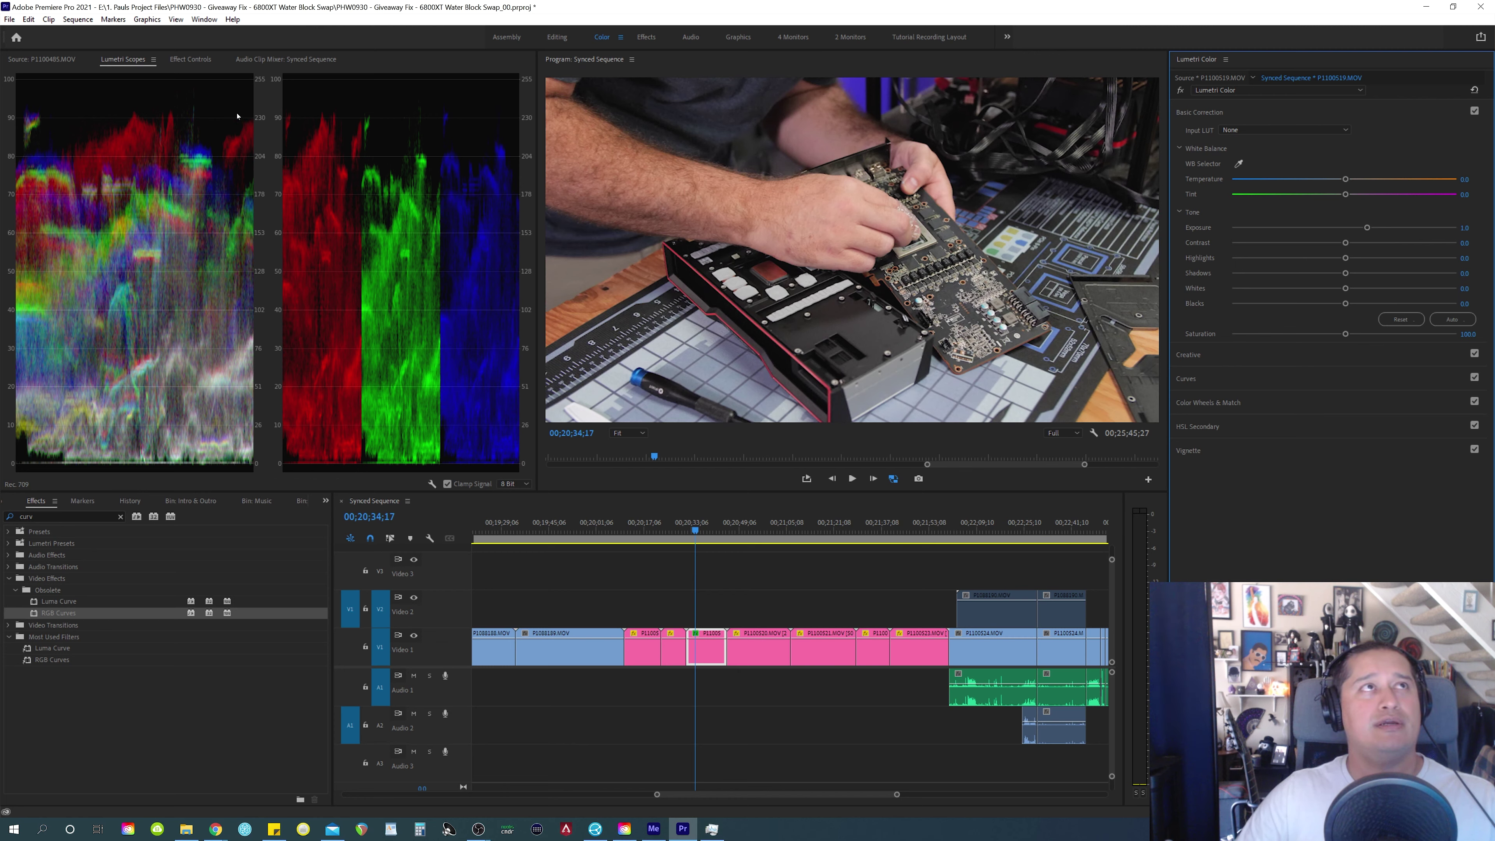
{"action": "mouse_move", "coordinate": [1373, 231]}
{"action": "left_mouse_down"}
{"action": "mouse_move", "coordinate": [1393, 227]}
{"action": "mouse_move", "coordinate": [1369, 227]}
{"action": "left_mouse_up"}
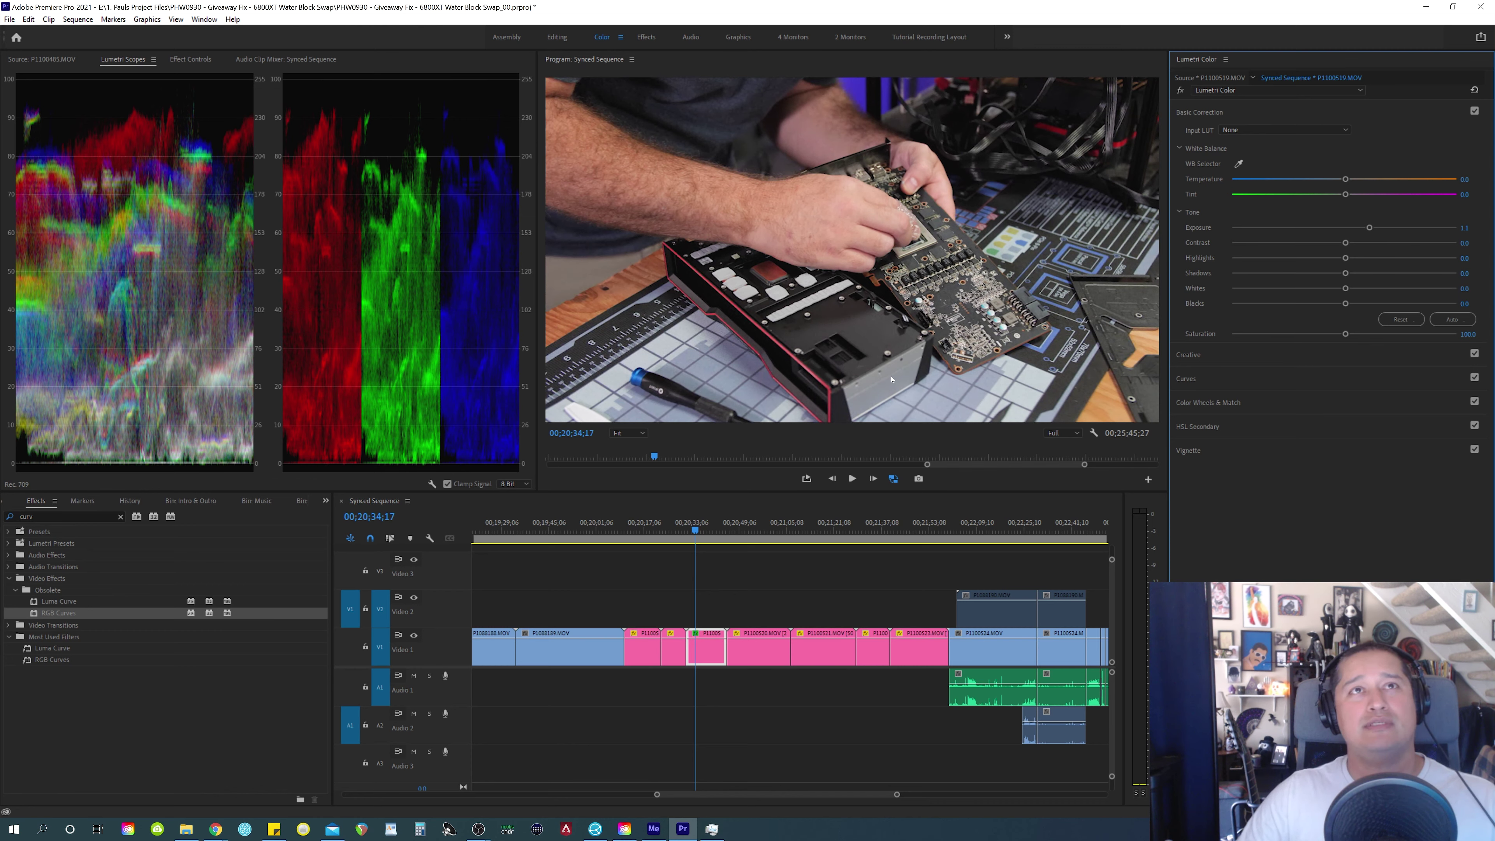
Step: Raise the clip's shadows to about 31 and compare the image with and without Basic Correction
{"action": "left_click_drag", "start_coordinate": [1347, 274], "coordinate": [1380, 276]}
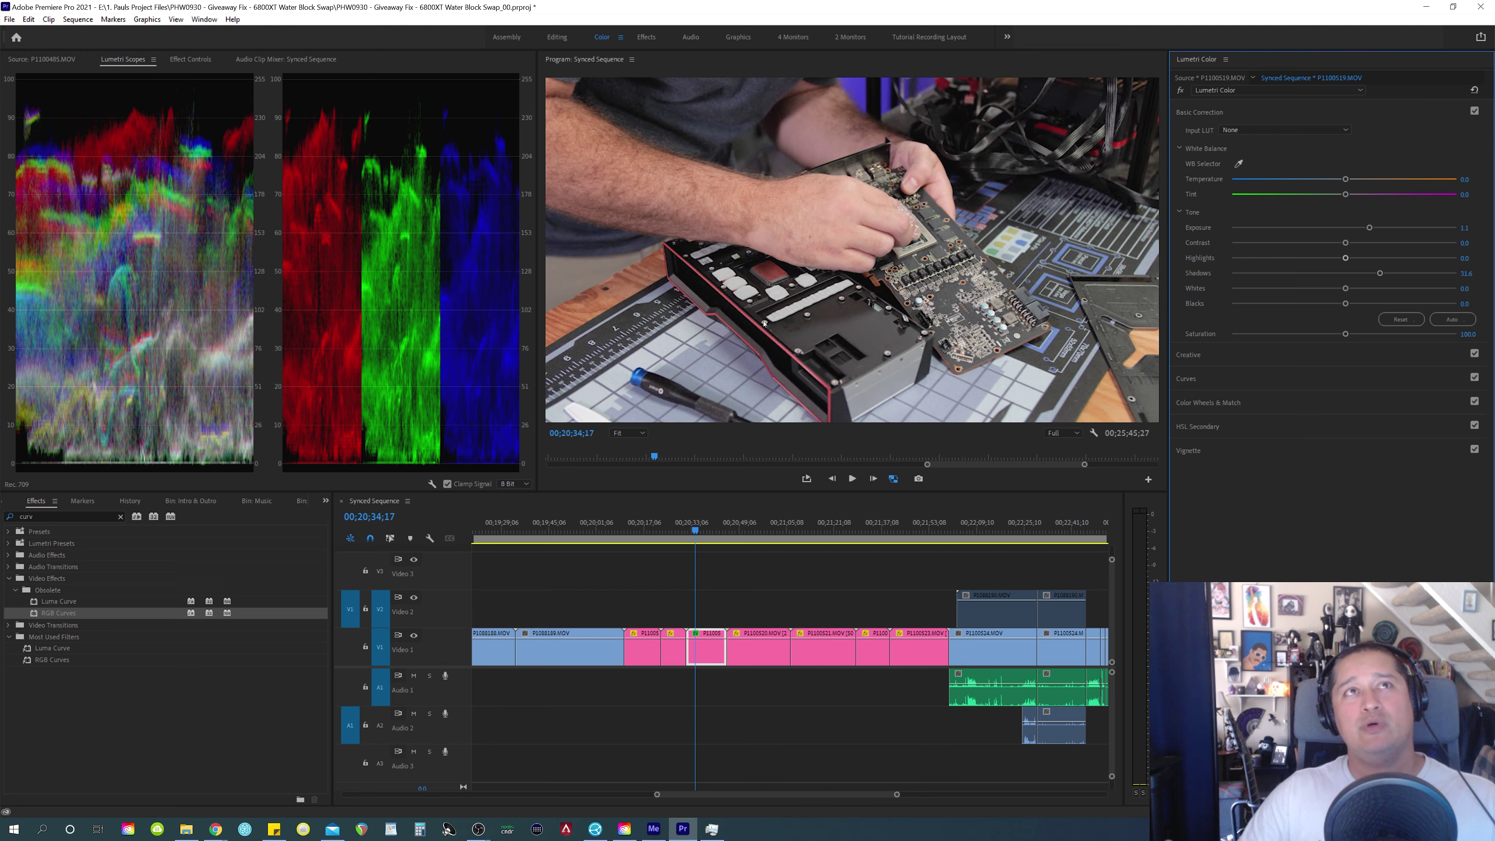
{"action": "left_click", "coordinate": [1475, 111]}
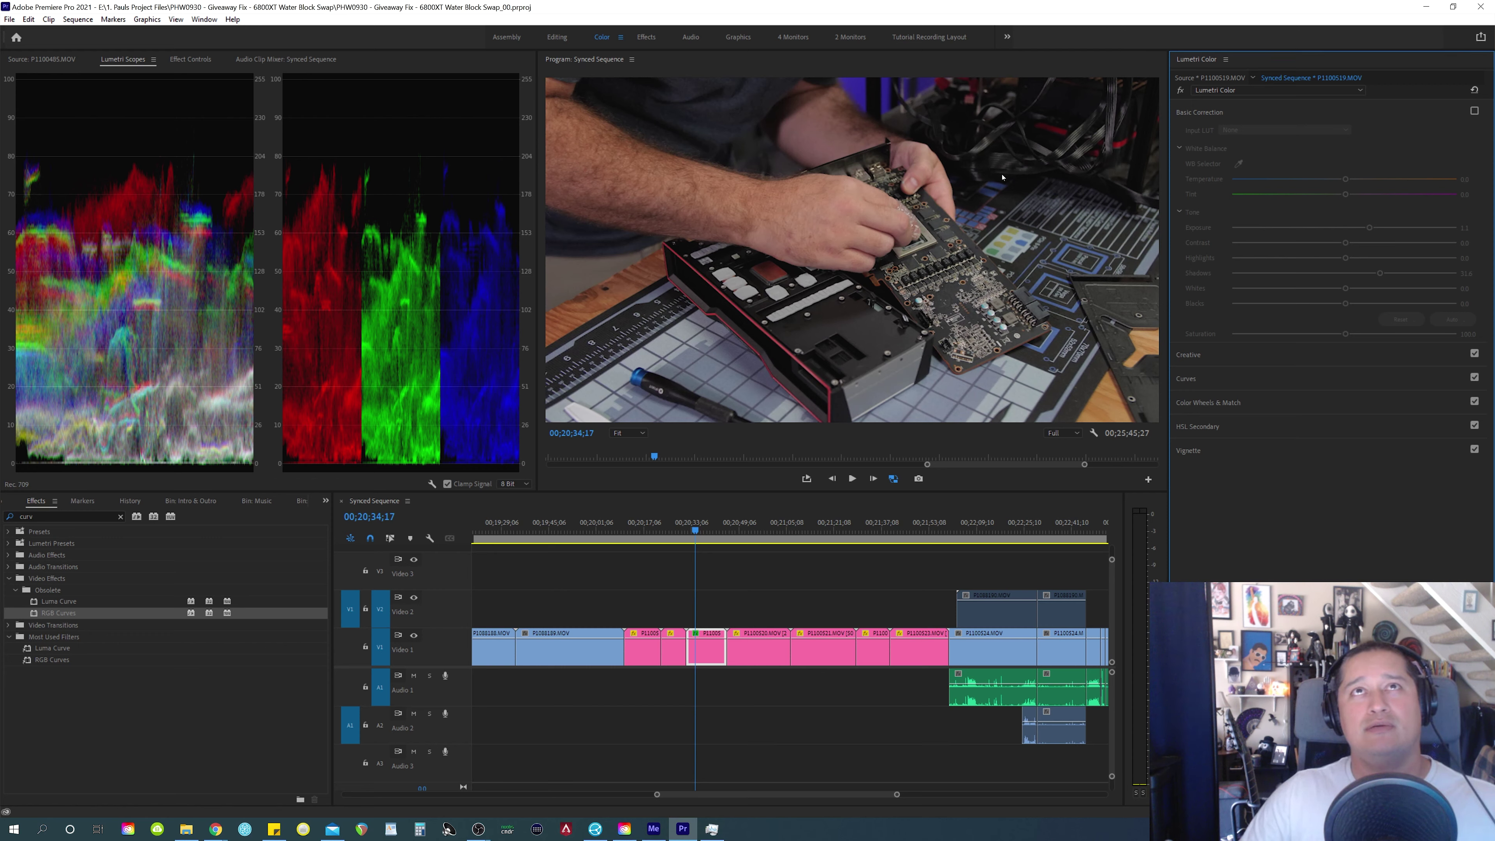
{"action": "left_click", "coordinate": [1475, 111]}
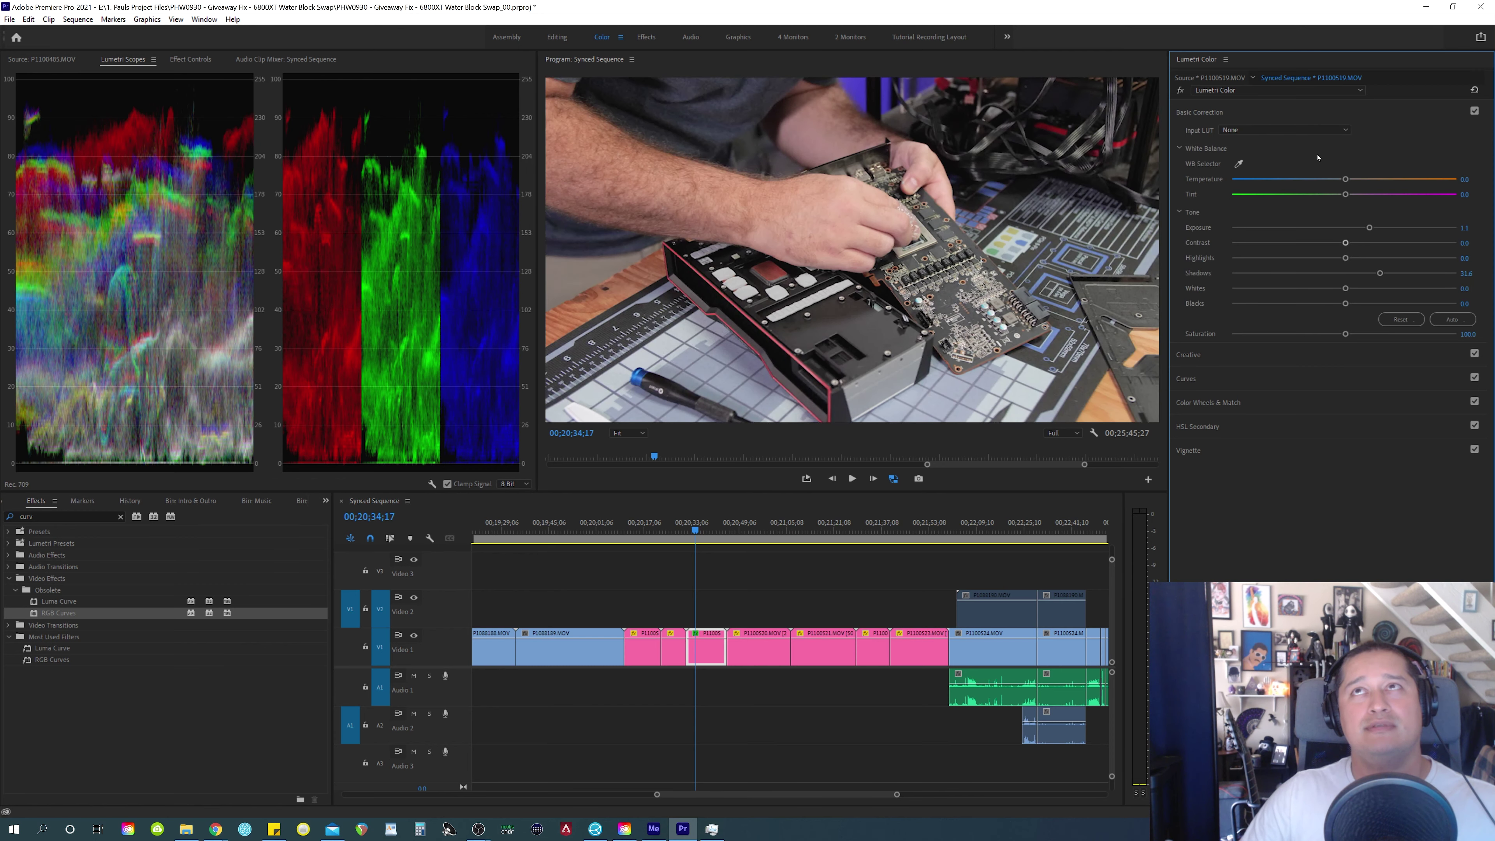
{"action": "left_click", "coordinate": [1475, 112]}
{"action": "left_click", "coordinate": [1475, 111]}
Step: Set the shadows to 26.4, compare with Basic Correction off and on, and reset the shadows to 0
{"action": "left_click_drag", "start_coordinate": [1382, 275], "coordinate": [1374, 277]}
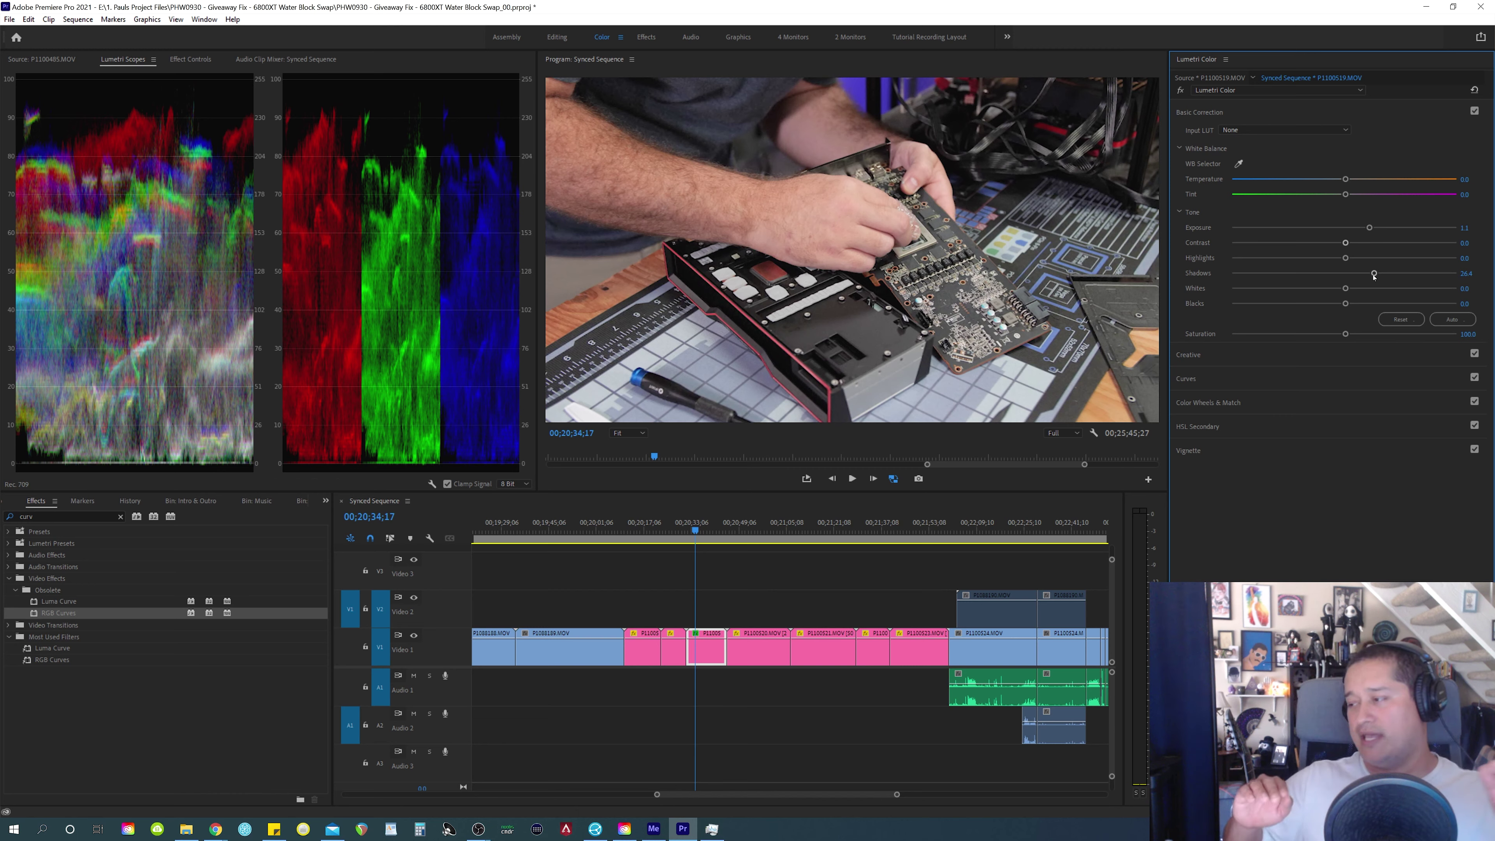
{"action": "left_click", "coordinate": [1475, 111]}
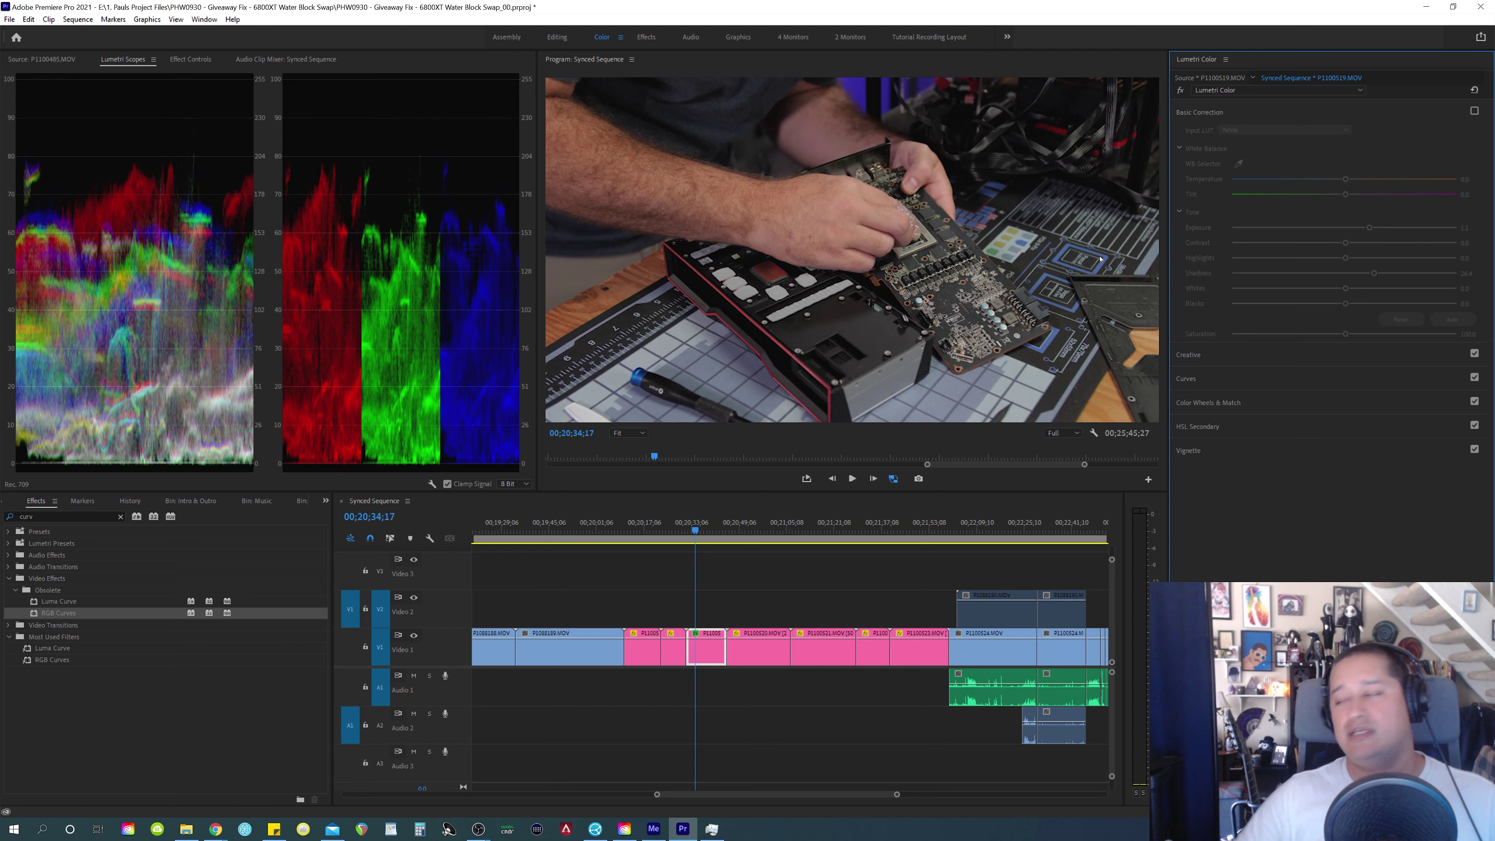
{"action": "left_click", "coordinate": [1475, 111]}
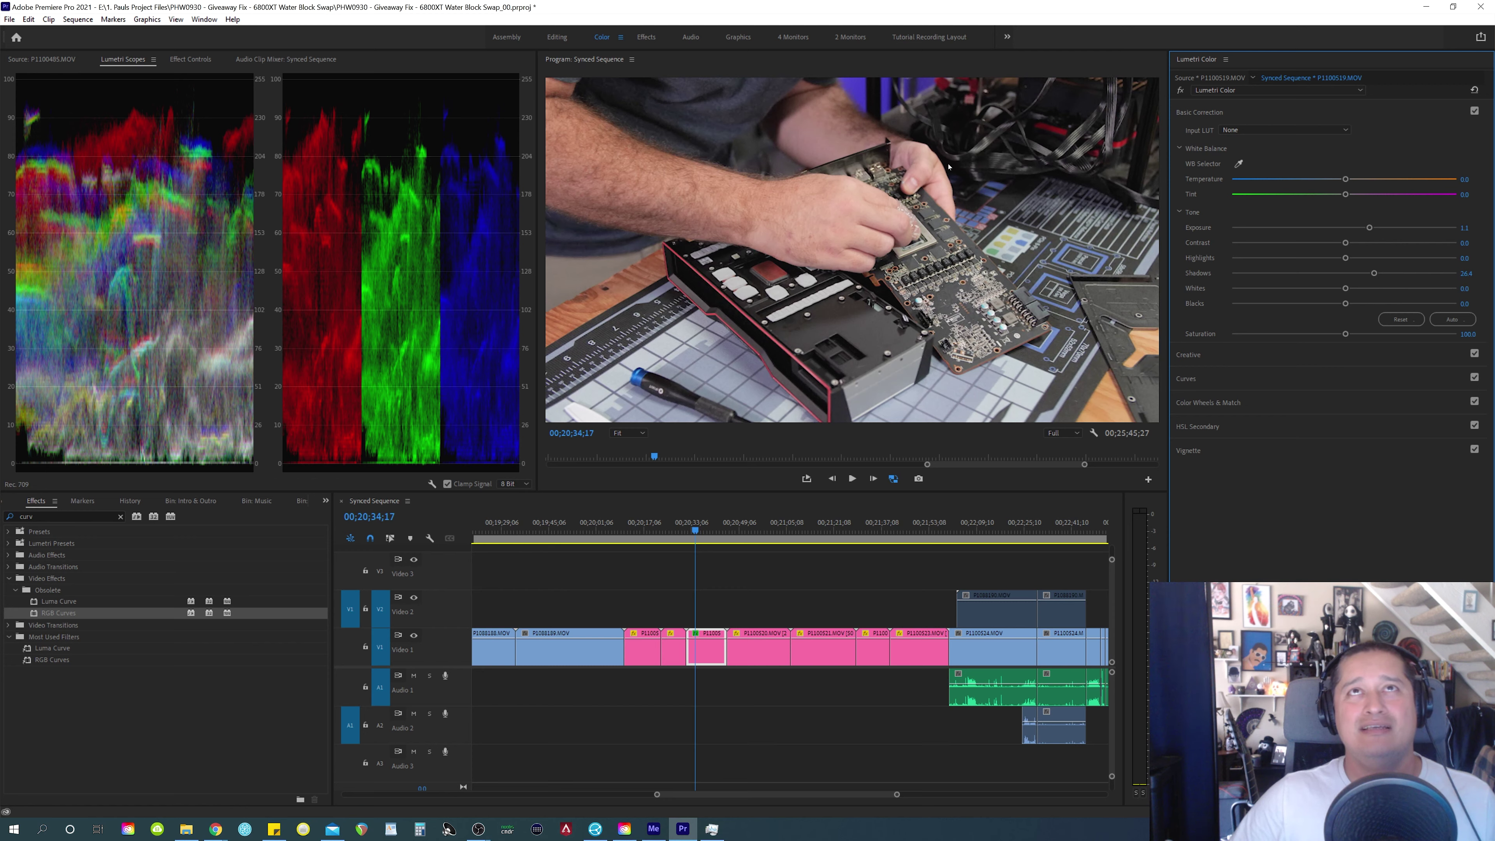
{"action": "double_click", "coordinate": [1375, 272]}
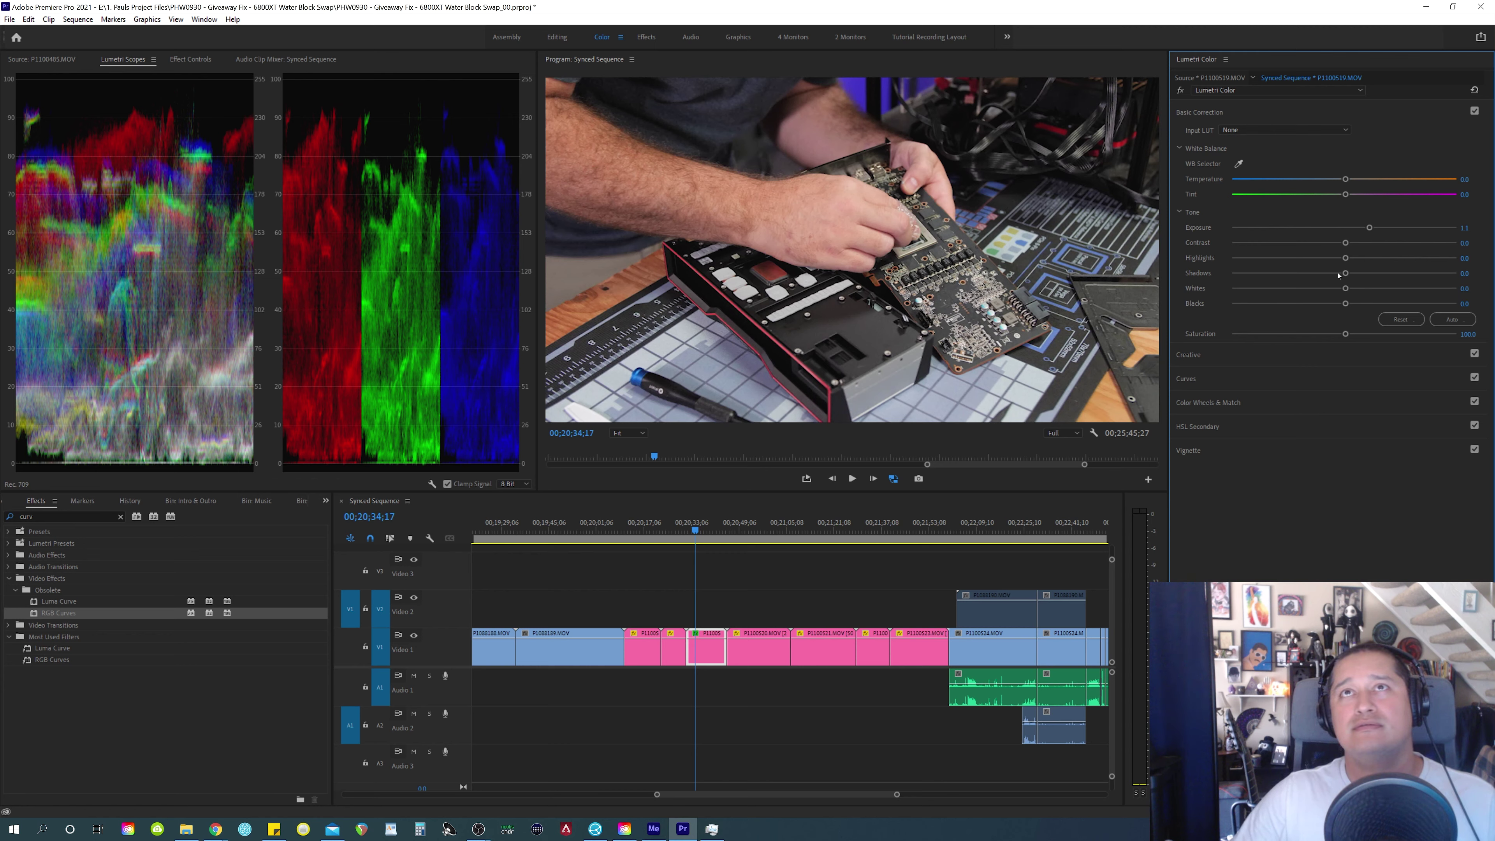
Step: Set the clip's shadows to about 41 and contrast to about 22, and compare with Basic Correction off and on
{"action": "left_click_drag", "start_coordinate": [1345, 273], "coordinate": [1390, 274]}
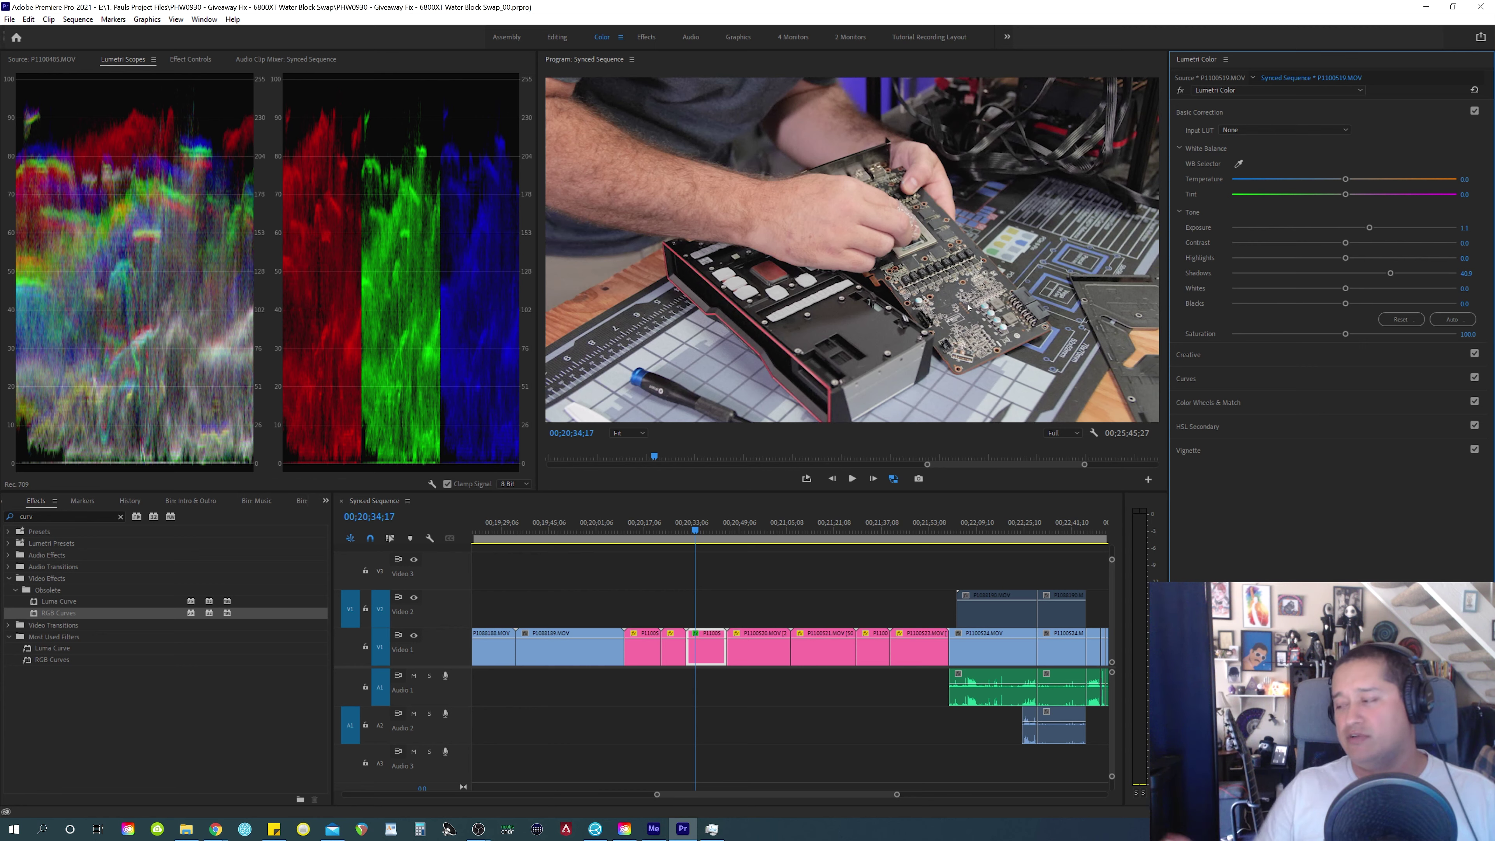
{"action": "mouse_move", "coordinate": [1346, 246]}
{"action": "left_mouse_down"}
{"action": "mouse_move", "coordinate": [1464, 243]}
{"action": "mouse_move", "coordinate": [1369, 245]}
{"action": "left_mouse_up"}
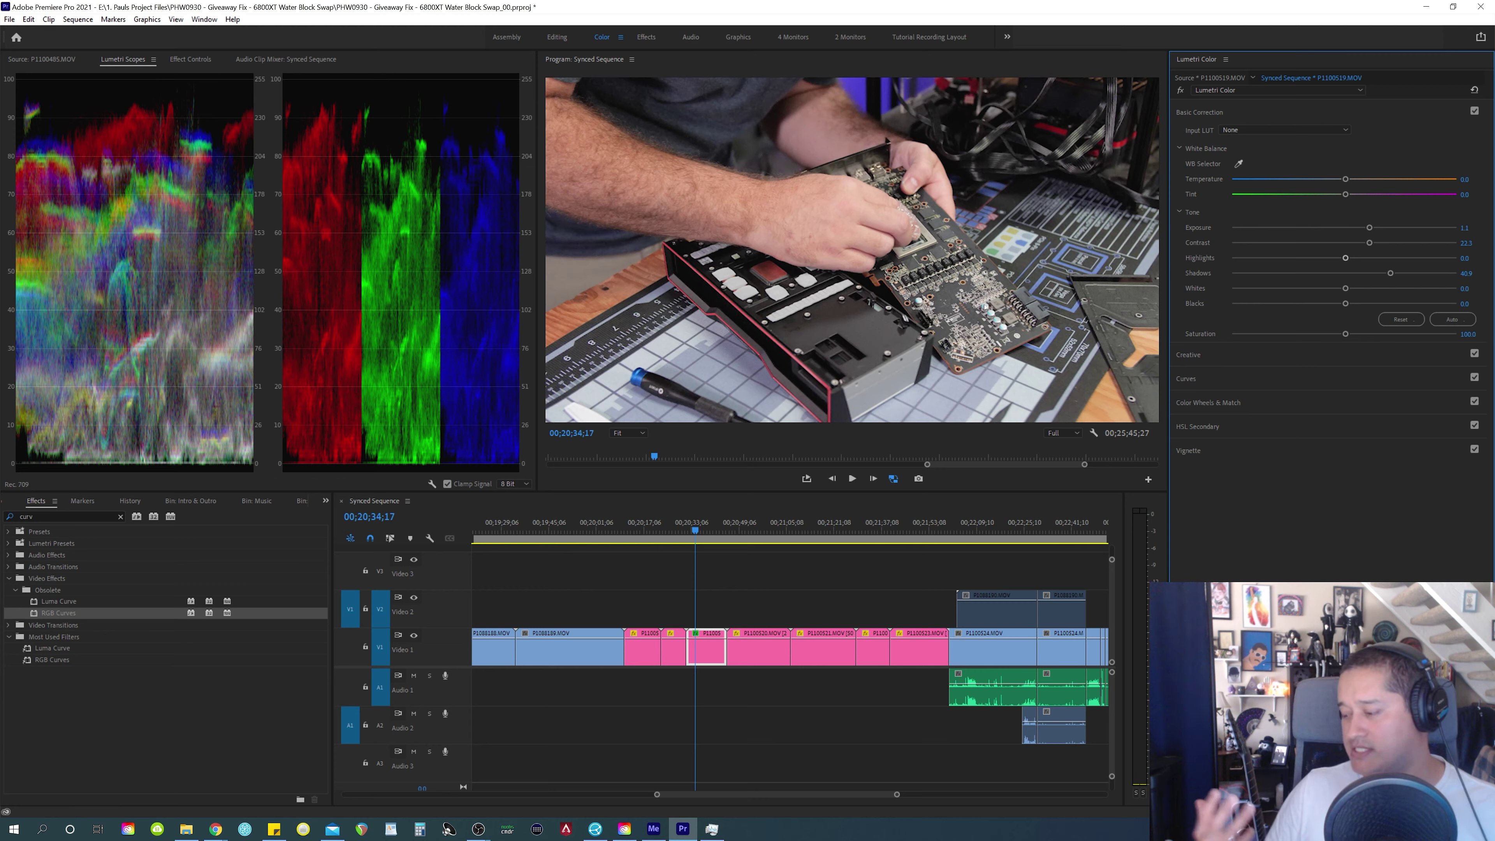
{"action": "left_click", "coordinate": [1475, 111]}
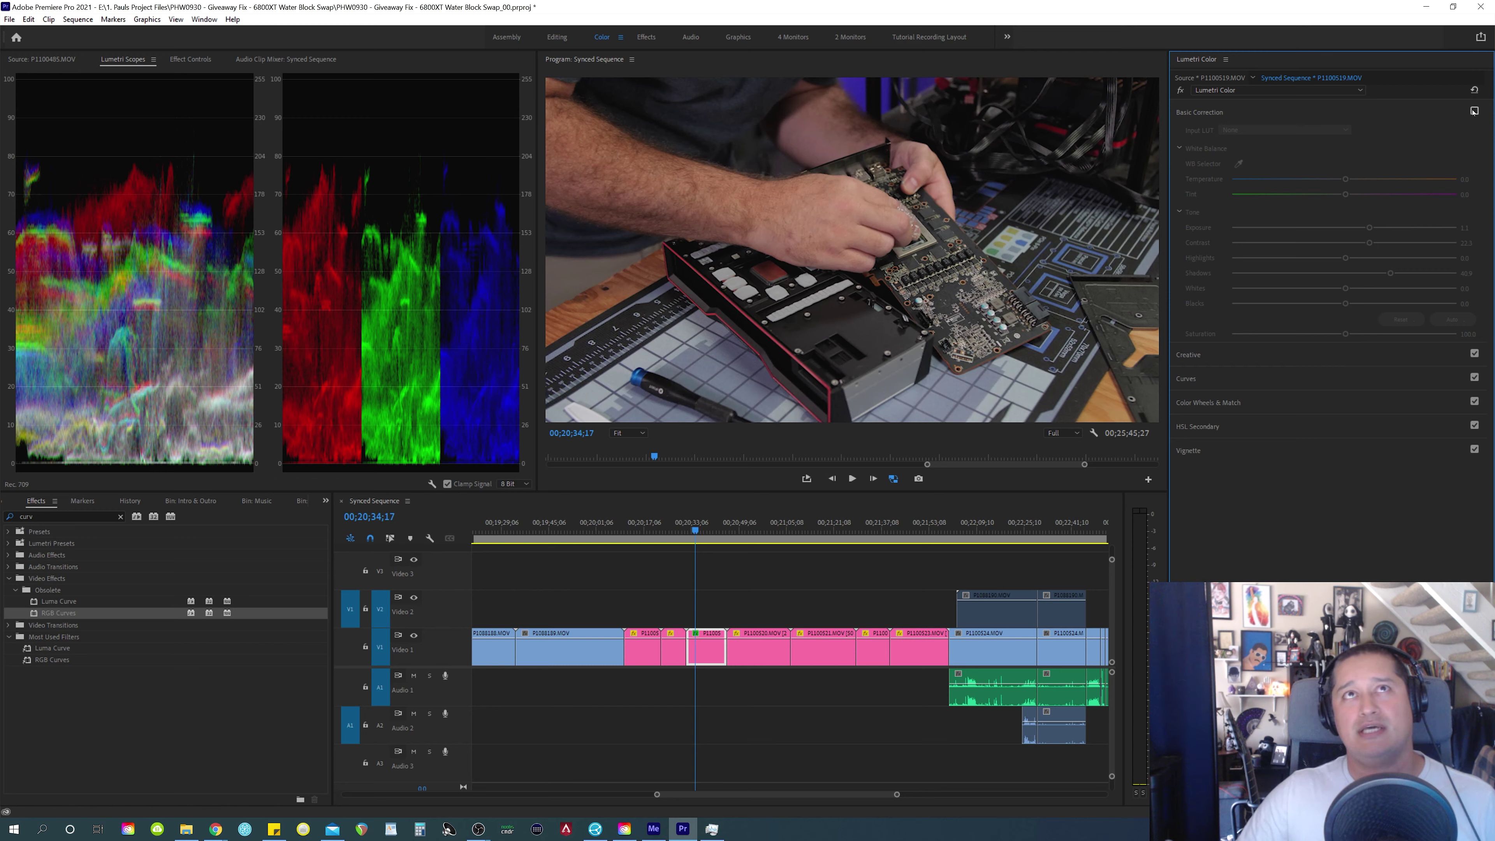
{"action": "left_click", "coordinate": [1475, 110]}
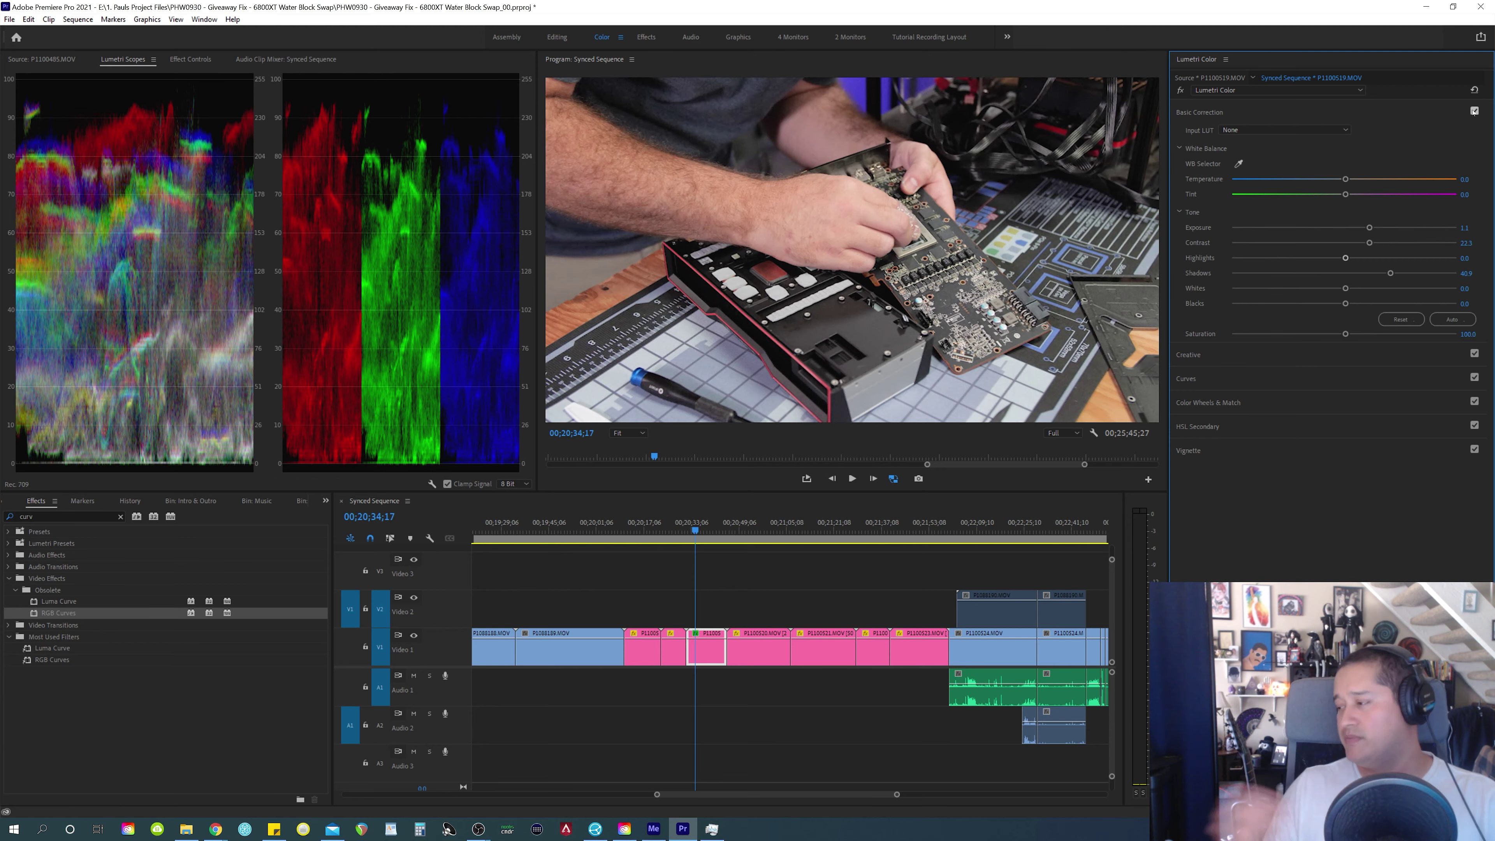